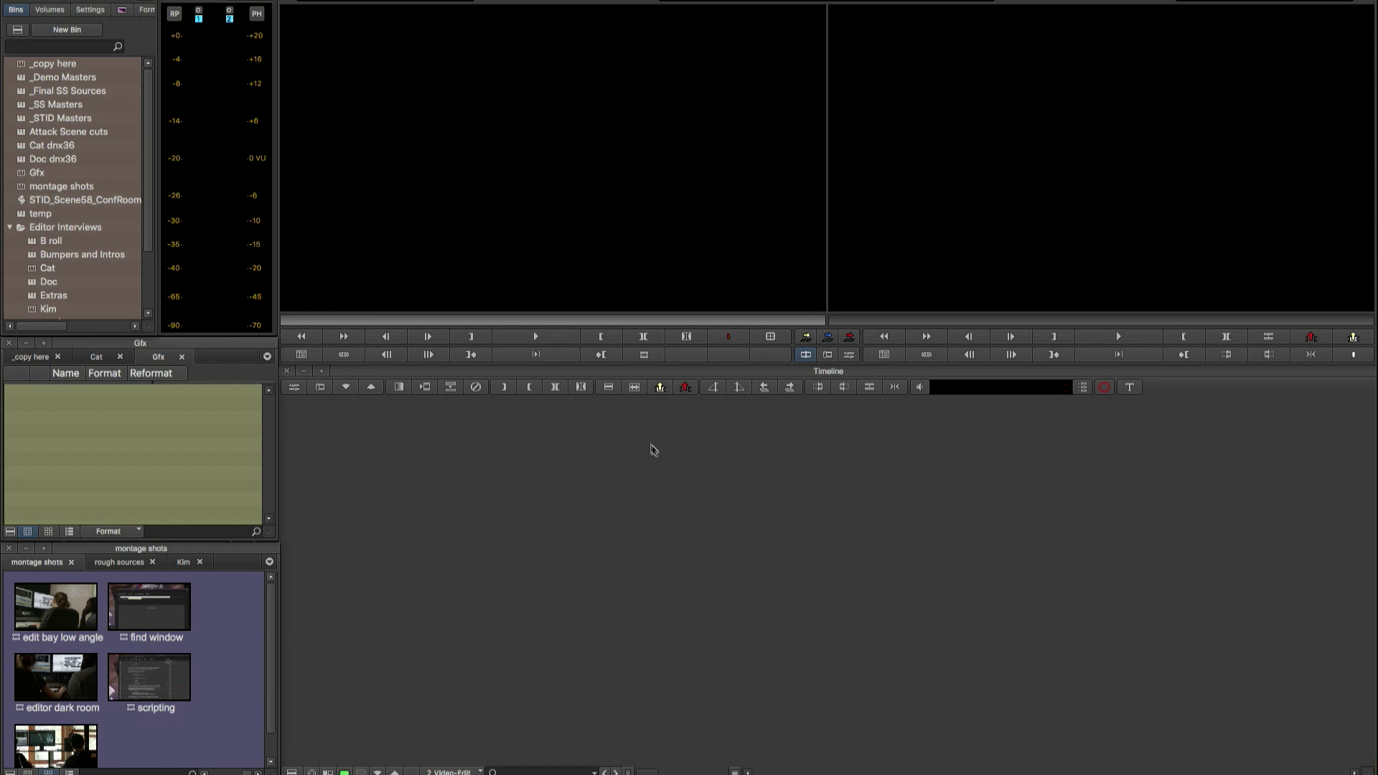
Drop the five montage shots clips end to end into a new sequence and play it from the start.
mouse_move(9, 583)
left_mouse_down()
mouse_move(100, 743)
mouse_move(181, 760)
left_mouse_up()
mouse_move(143, 606)
left_mouse_down()
mouse_move(407, 558)
mouse_move(580, 547)
left_mouse_up()
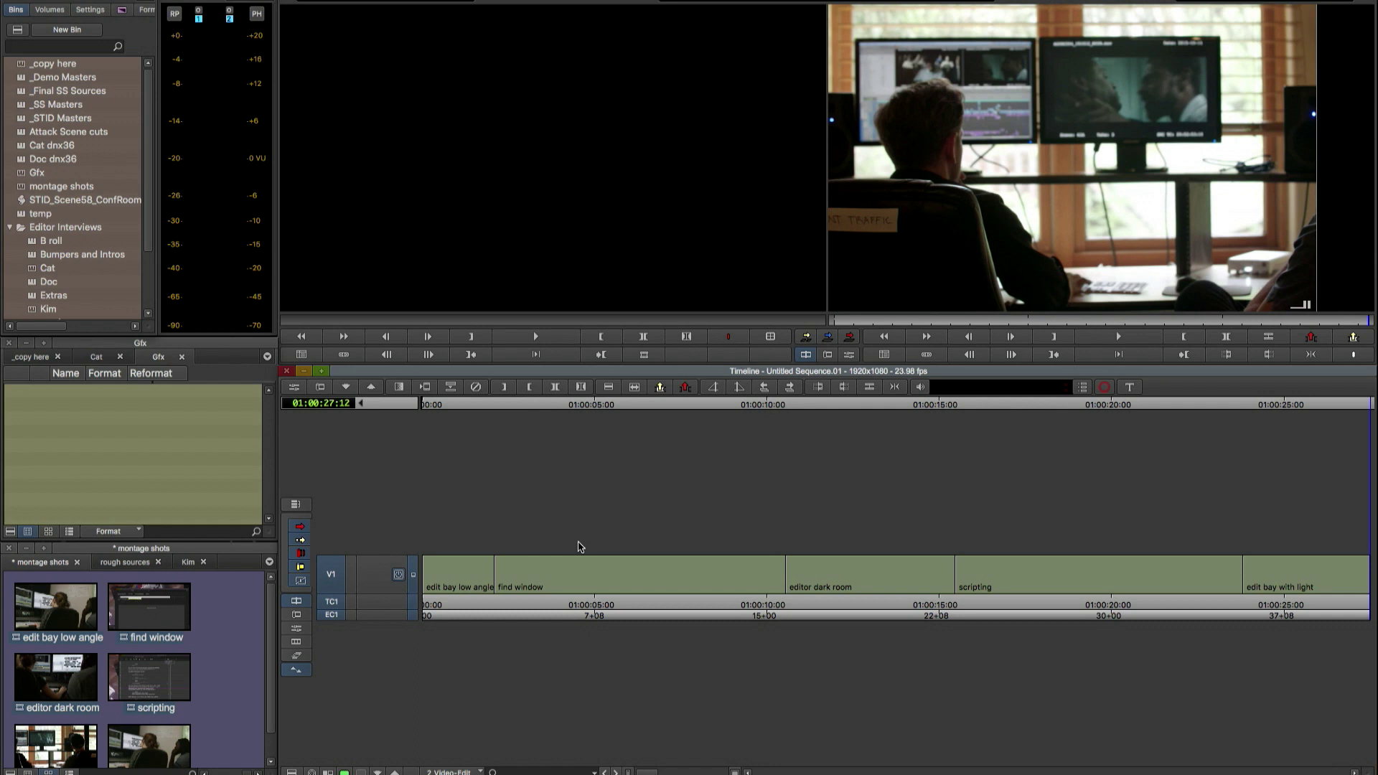
key("Home")
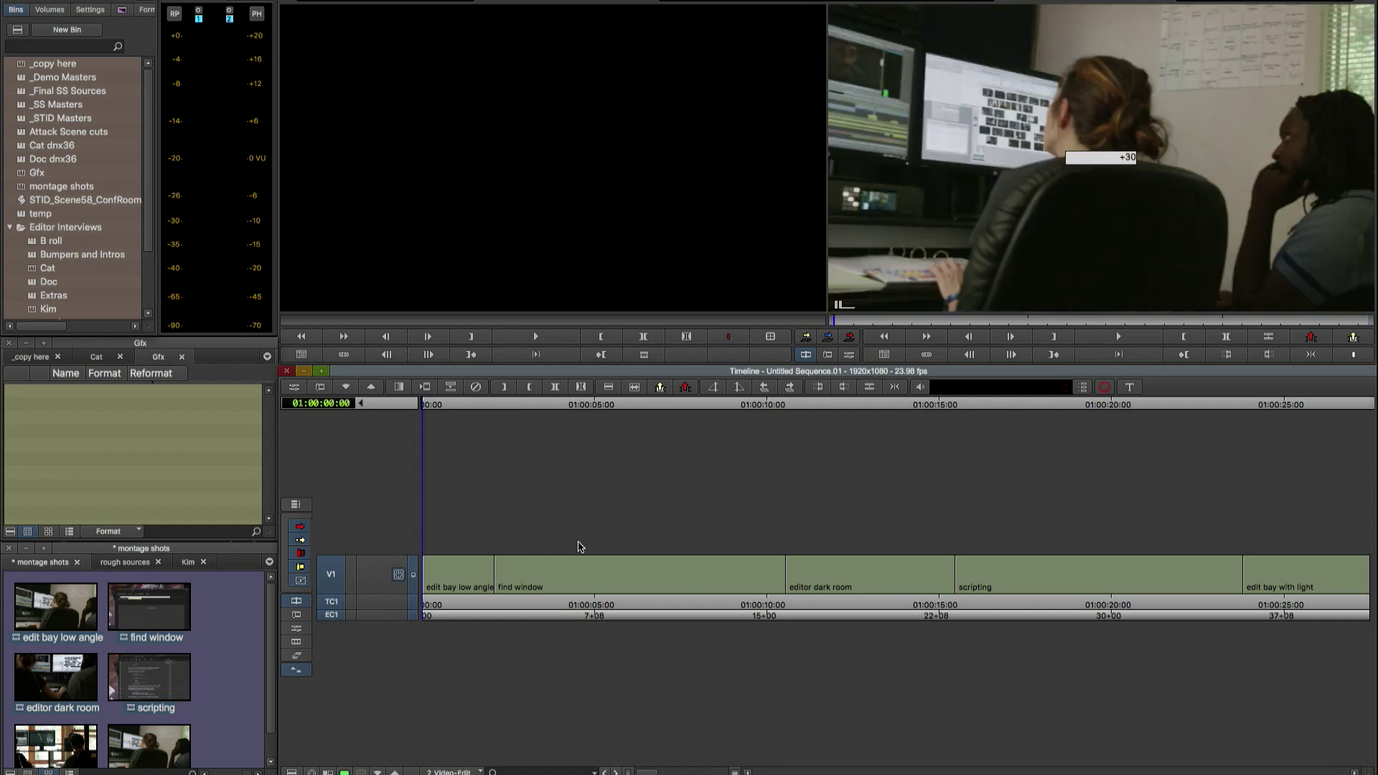
key("space")
Zoom into the sequence and scrub through its first four seconds.
key("ctrl+]")
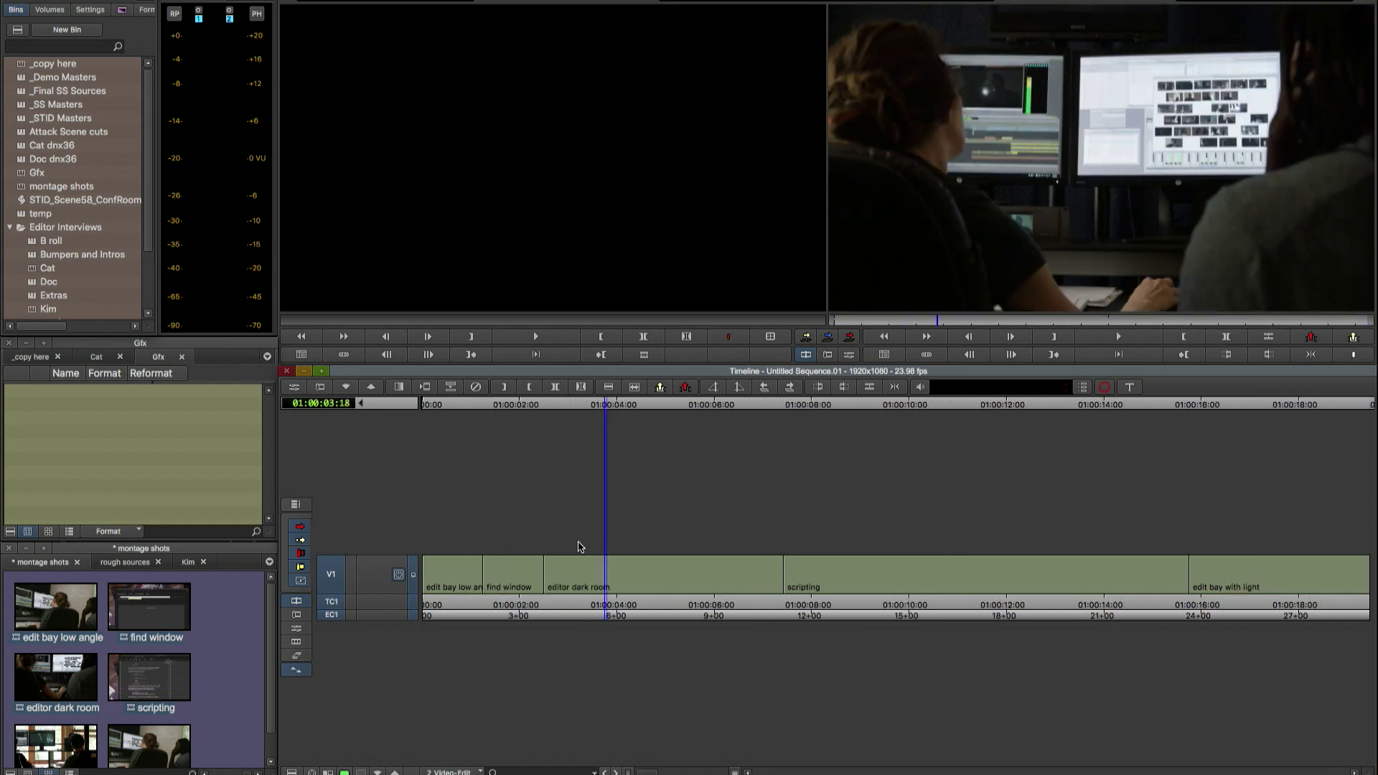
key("ctrl+]")
key("ctrl+]")
key("ctrl+]")
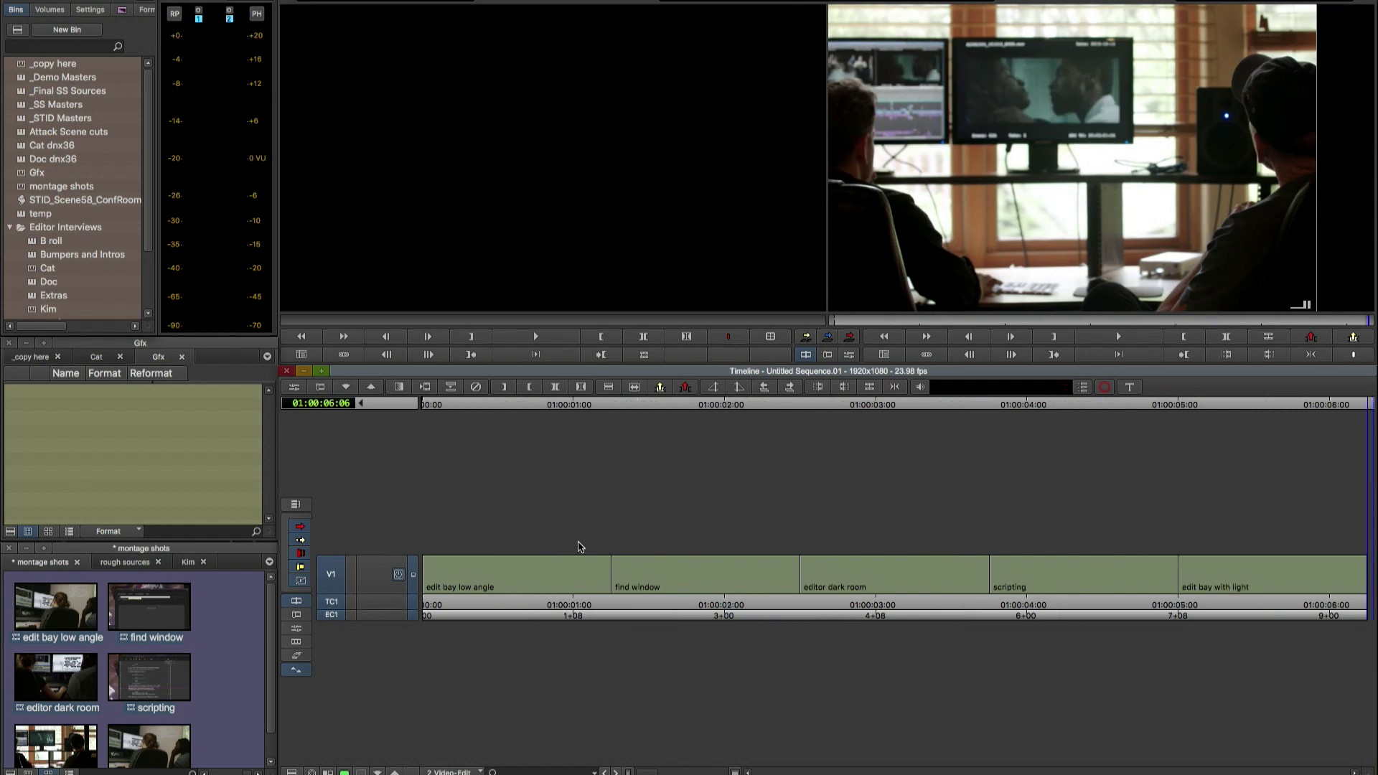
key("Home")
left_click(429, 406)
left_click_drag(430, 406, 420, 434)
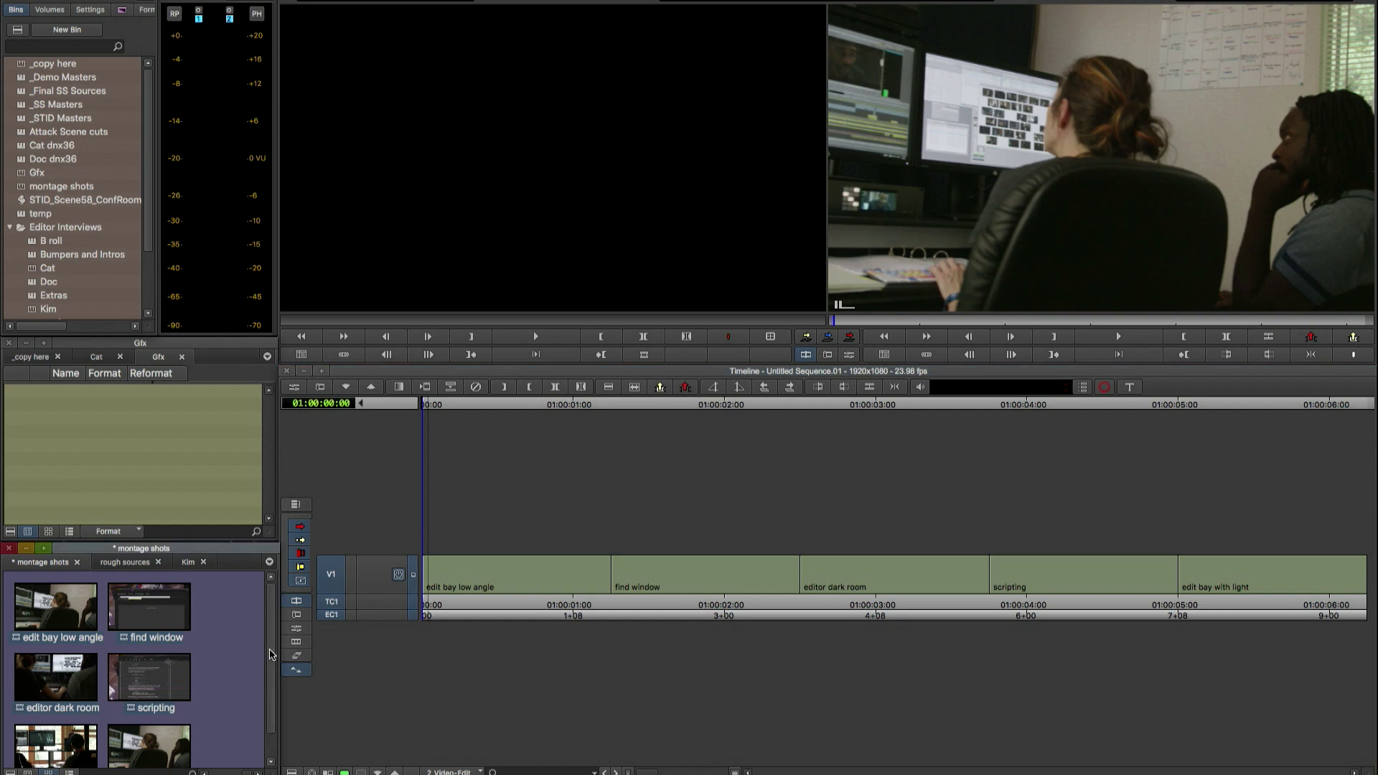
Rename Untitled Sequence.01 to 'montage'.
left_click(267, 653)
left_click_drag(170, 718, 180, 740)
left_click(175, 744)
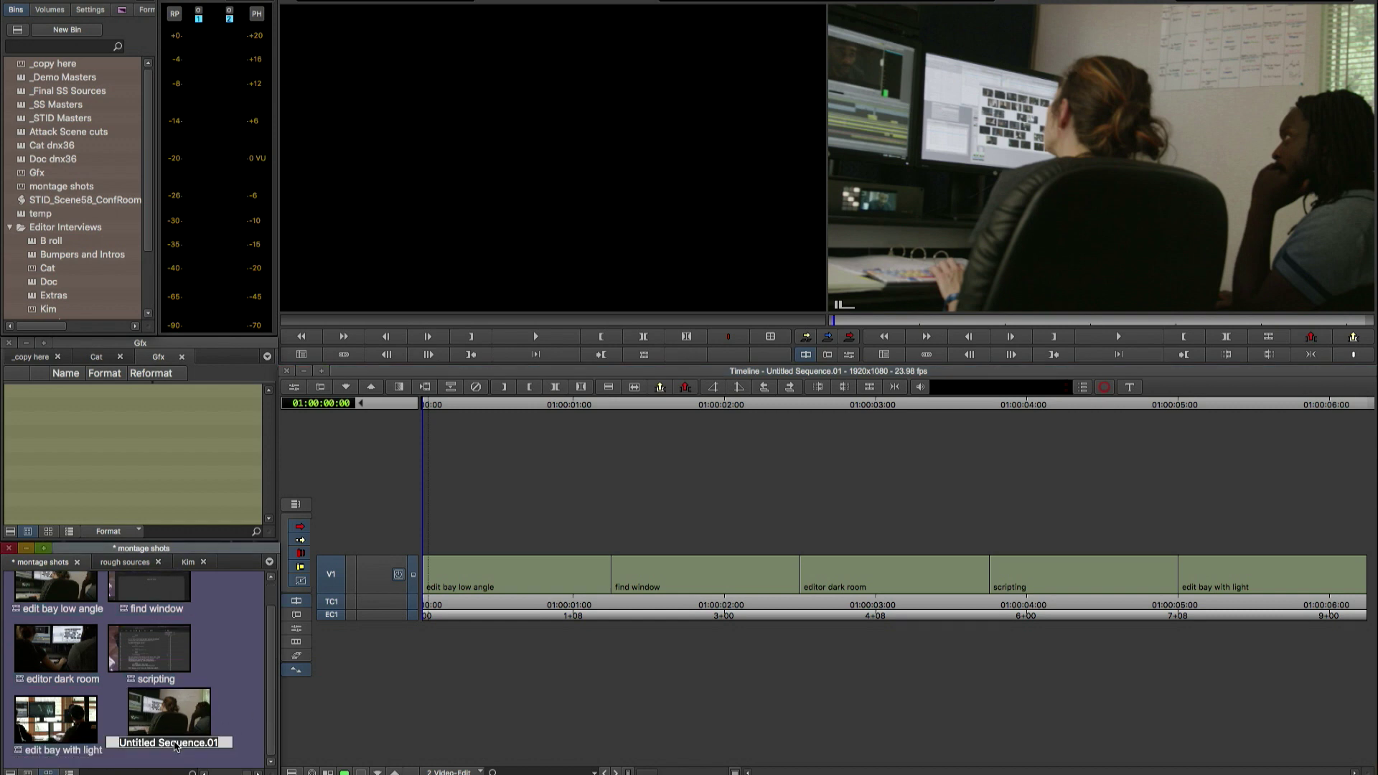
type("montage")
key("Return")
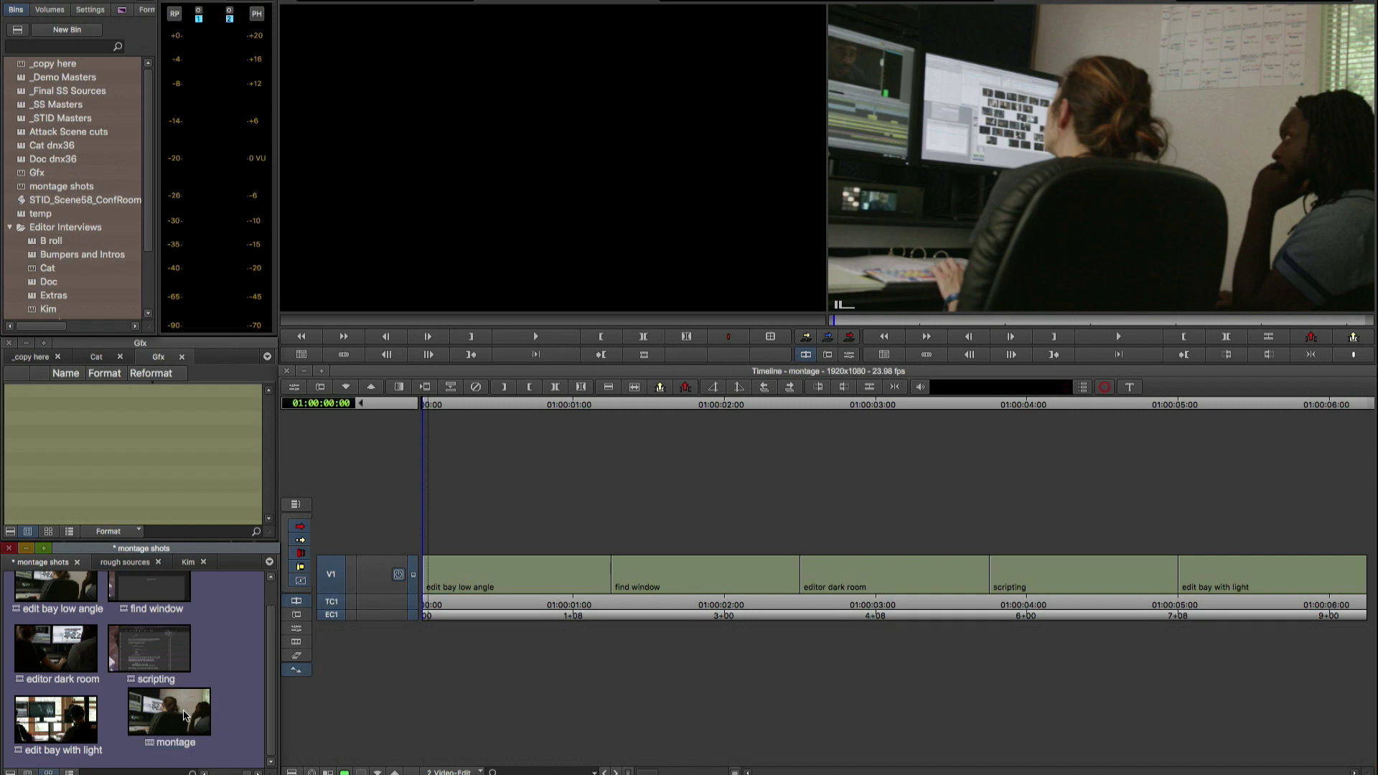
Export the montage sequence to file as montage.aaf in AAF format with Link to Media.
right_click(185, 715)
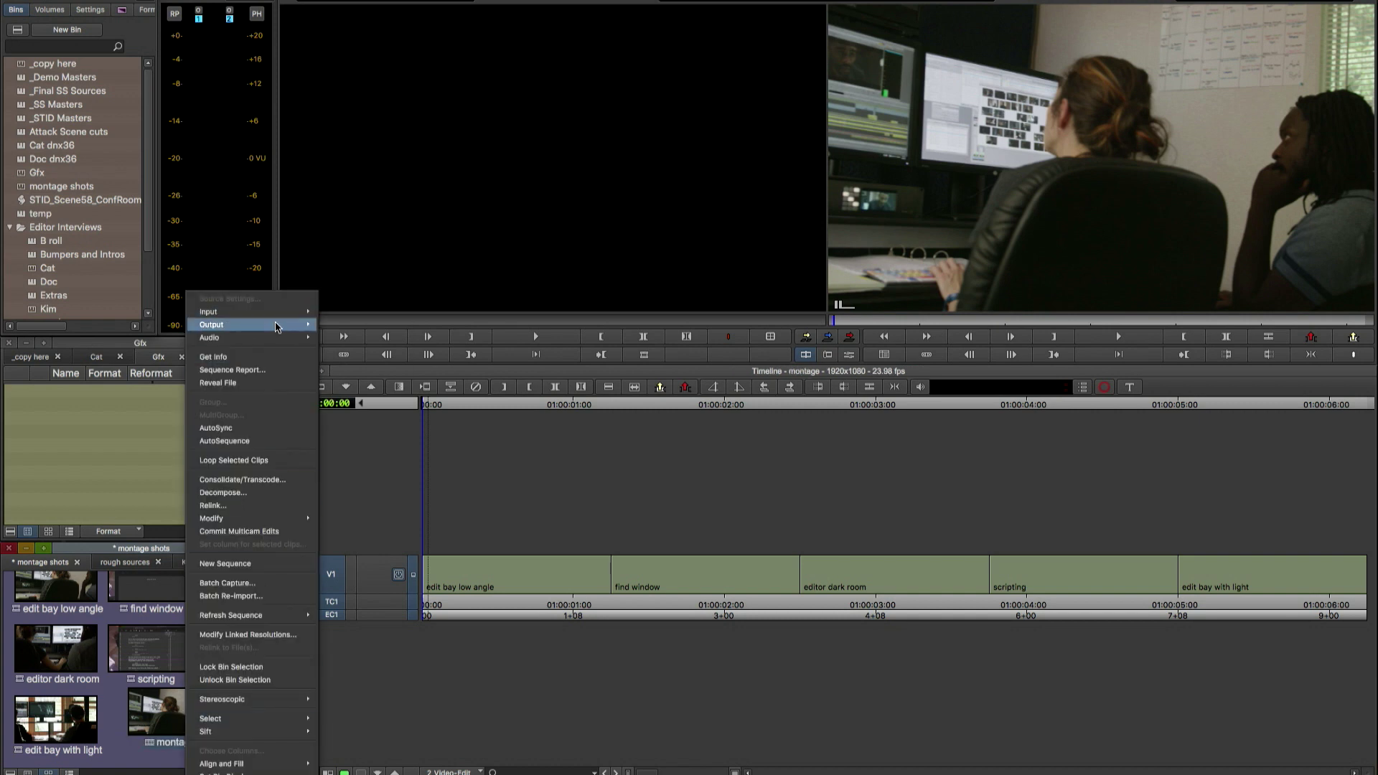
mouse_move(279, 324)
left_click(381, 354)
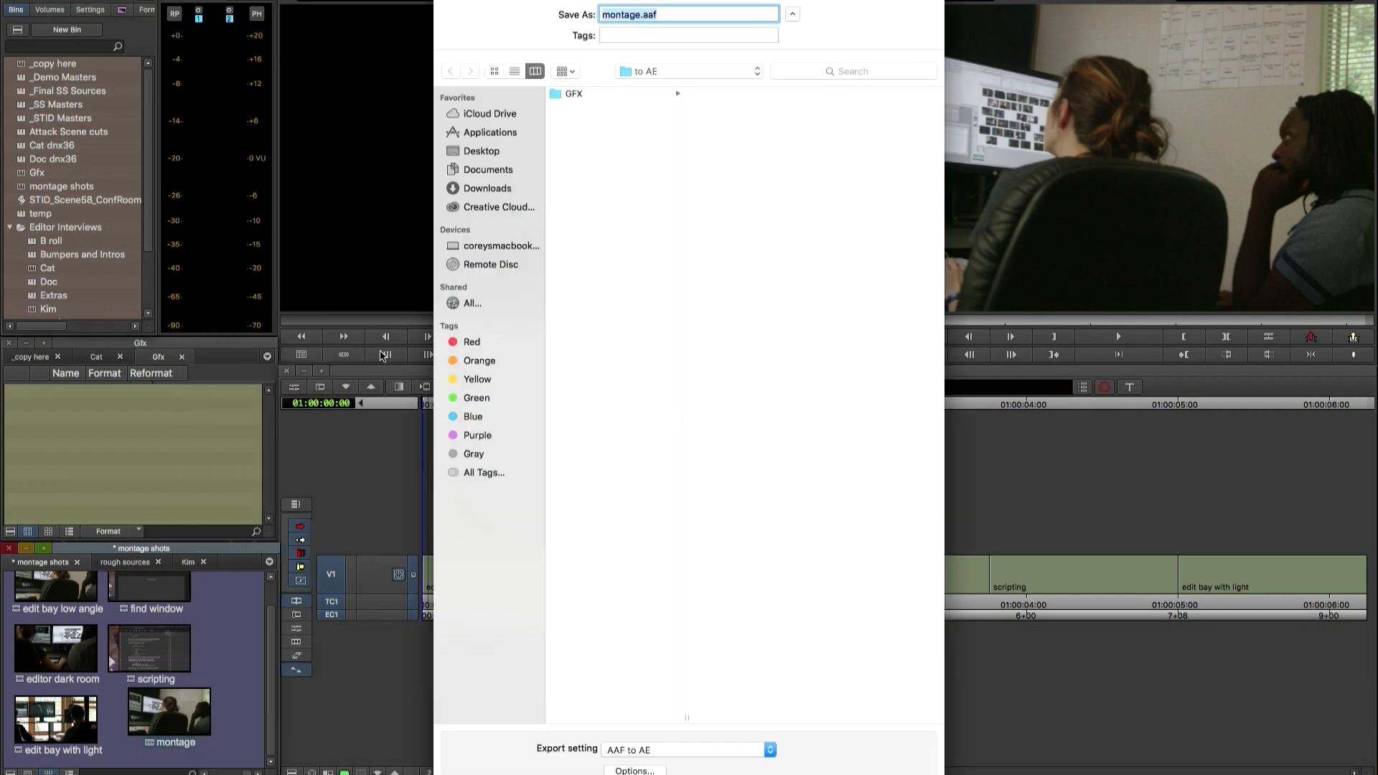
left_click(633, 770)
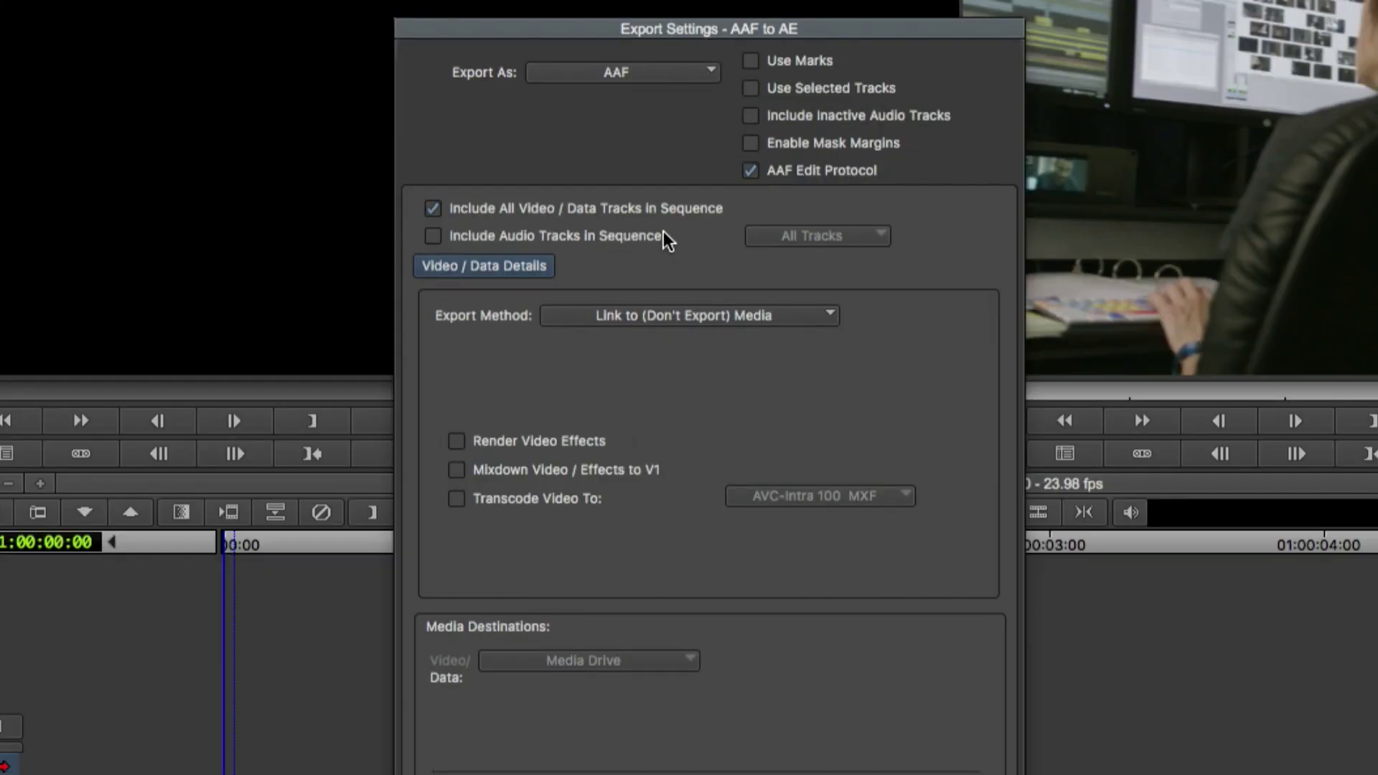
left_click(656, 147)
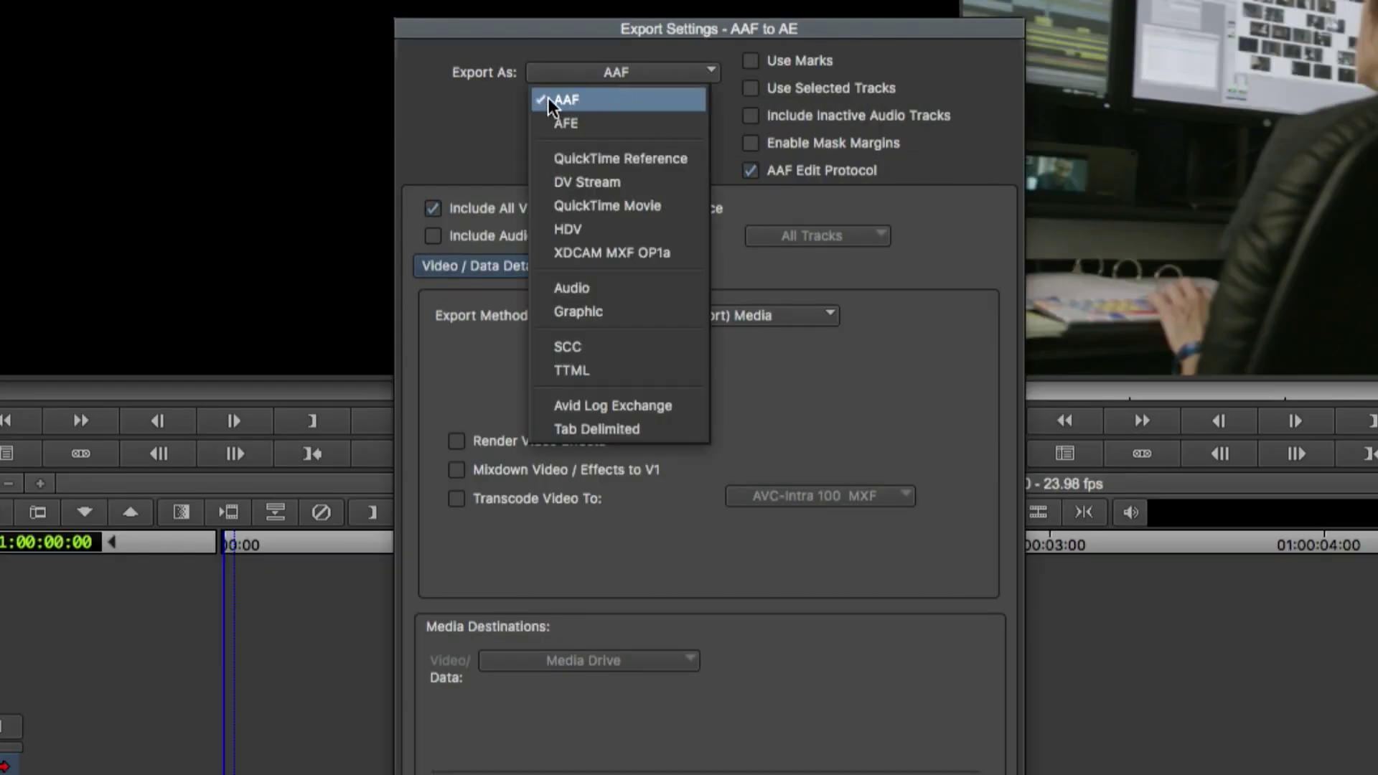
left_click(641, 88)
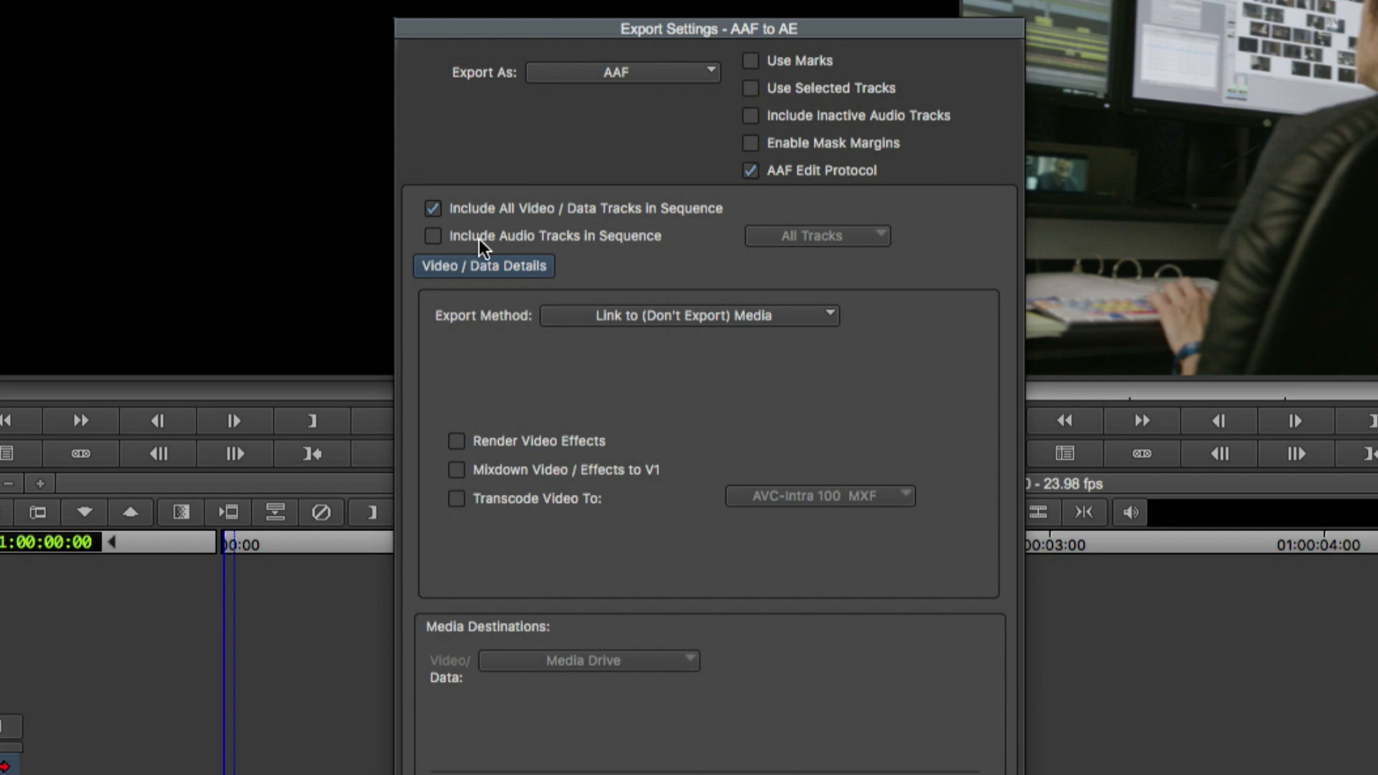
left_click(795, 316)
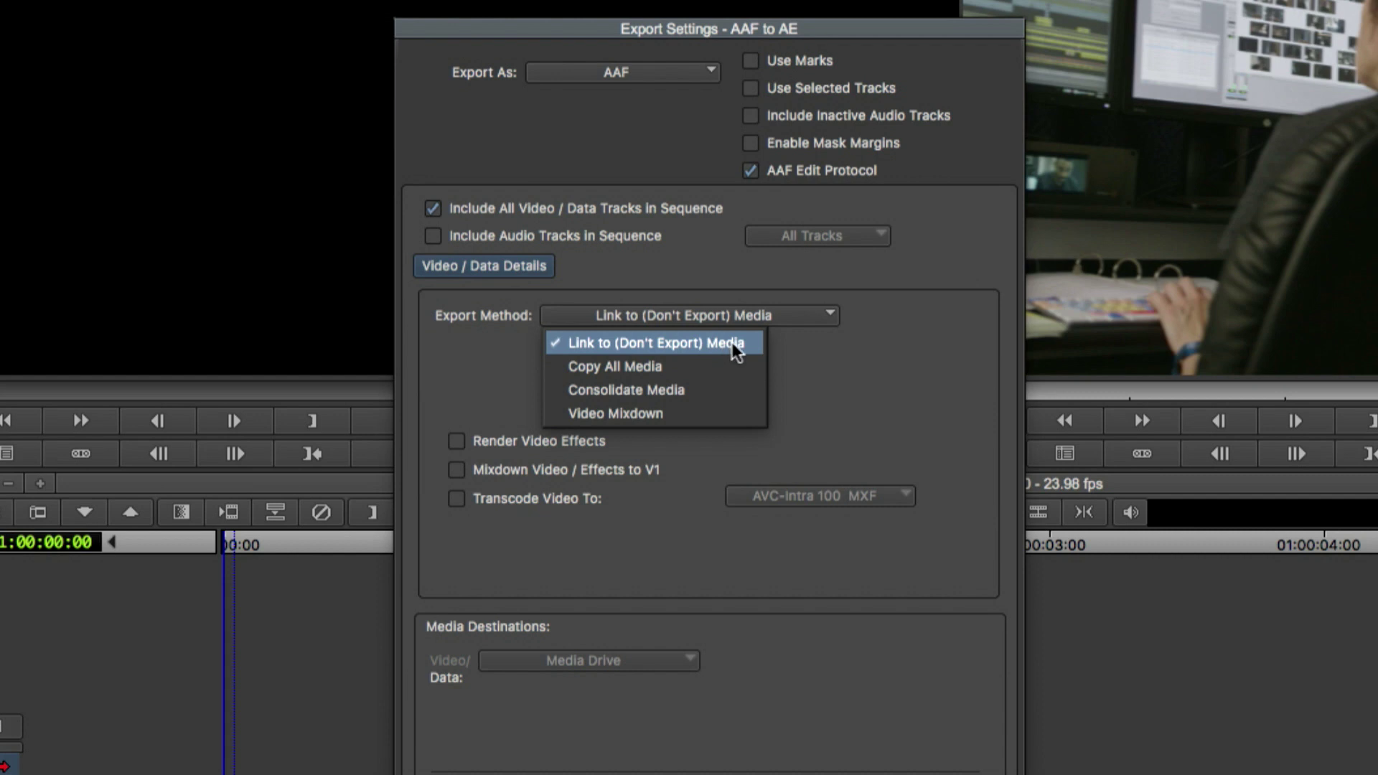
left_click(731, 295)
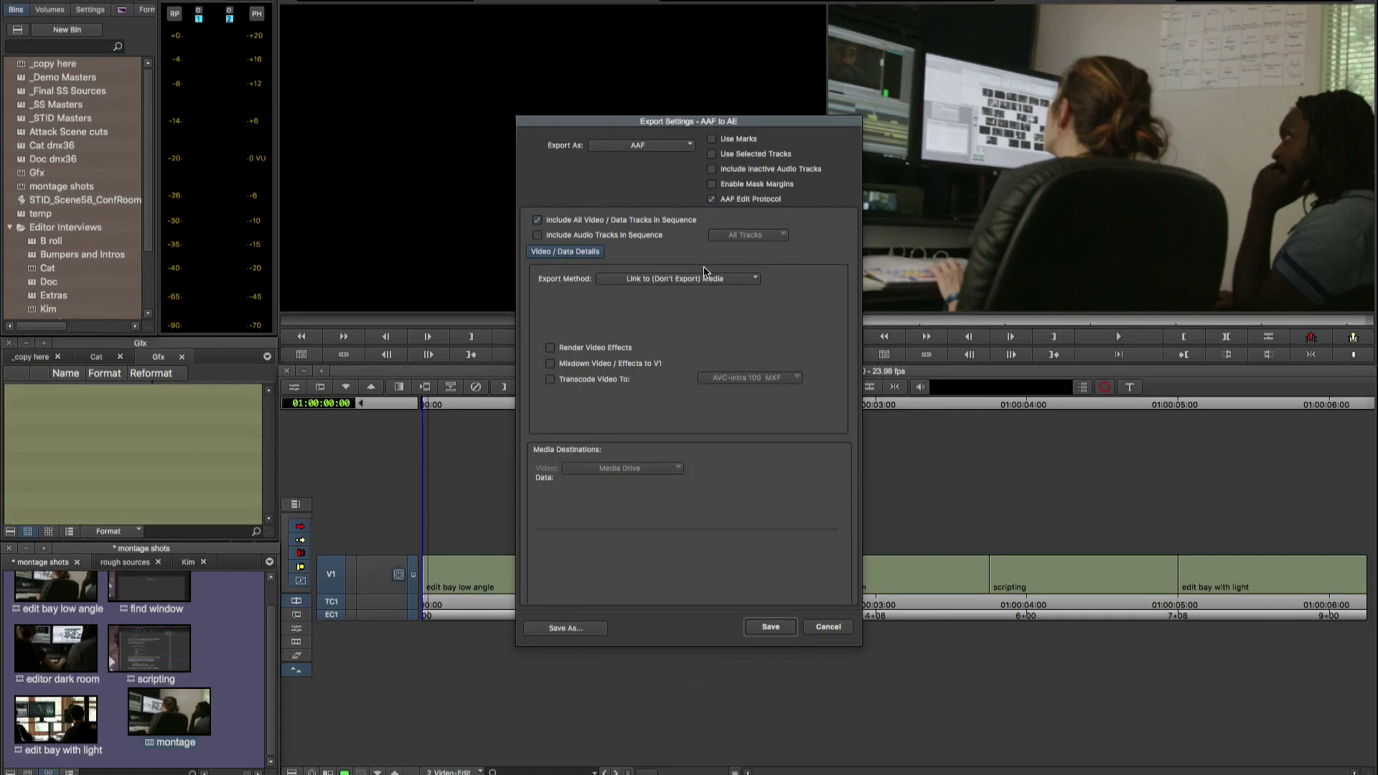
left_click(771, 627)
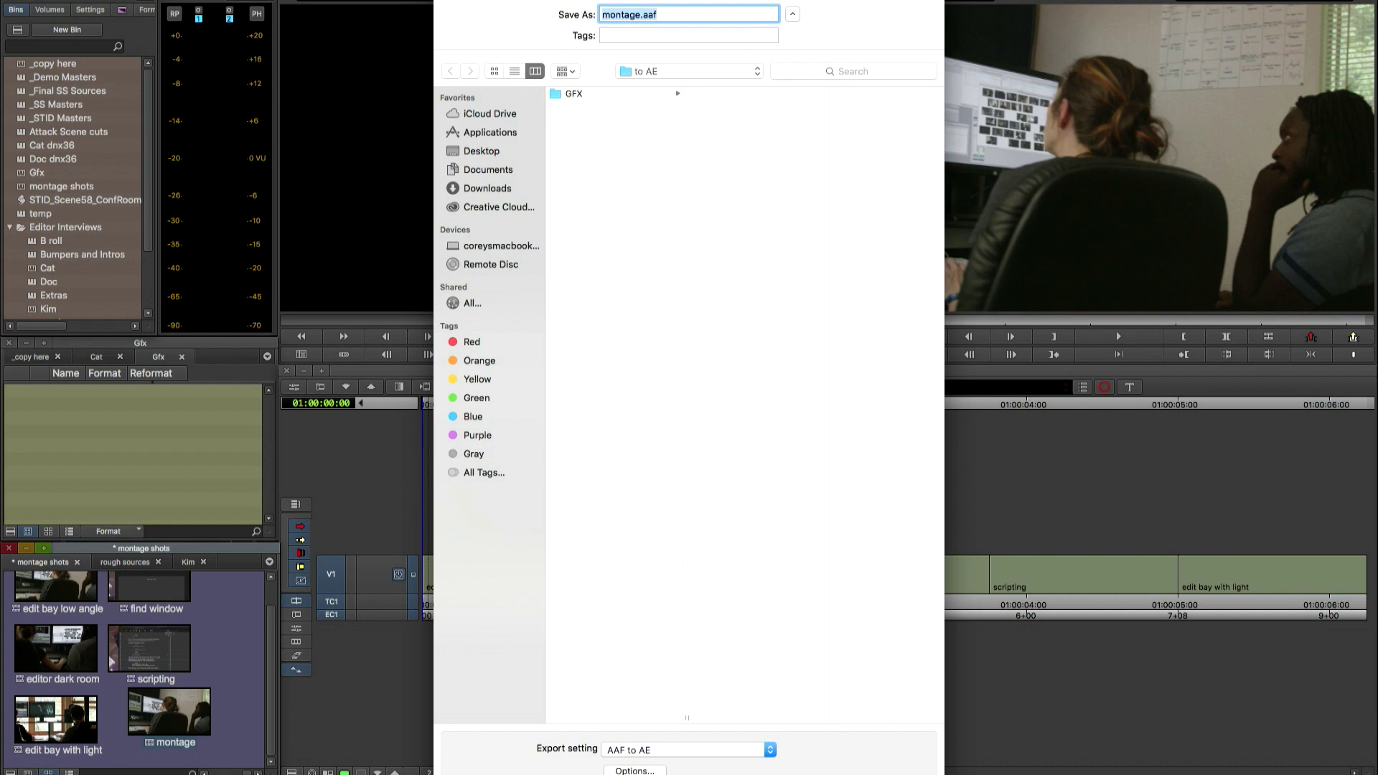
key("Return")
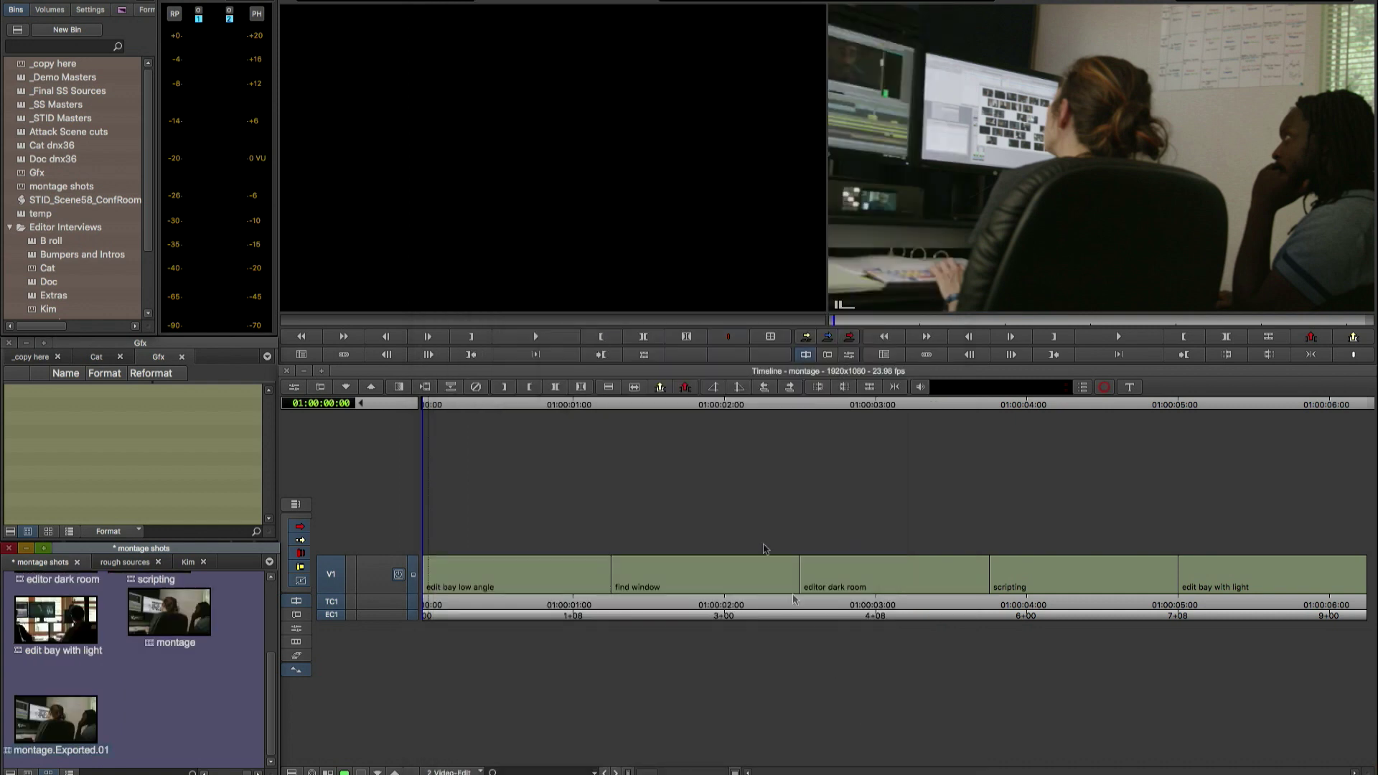
key("super+Tab")
key("super+Tab")
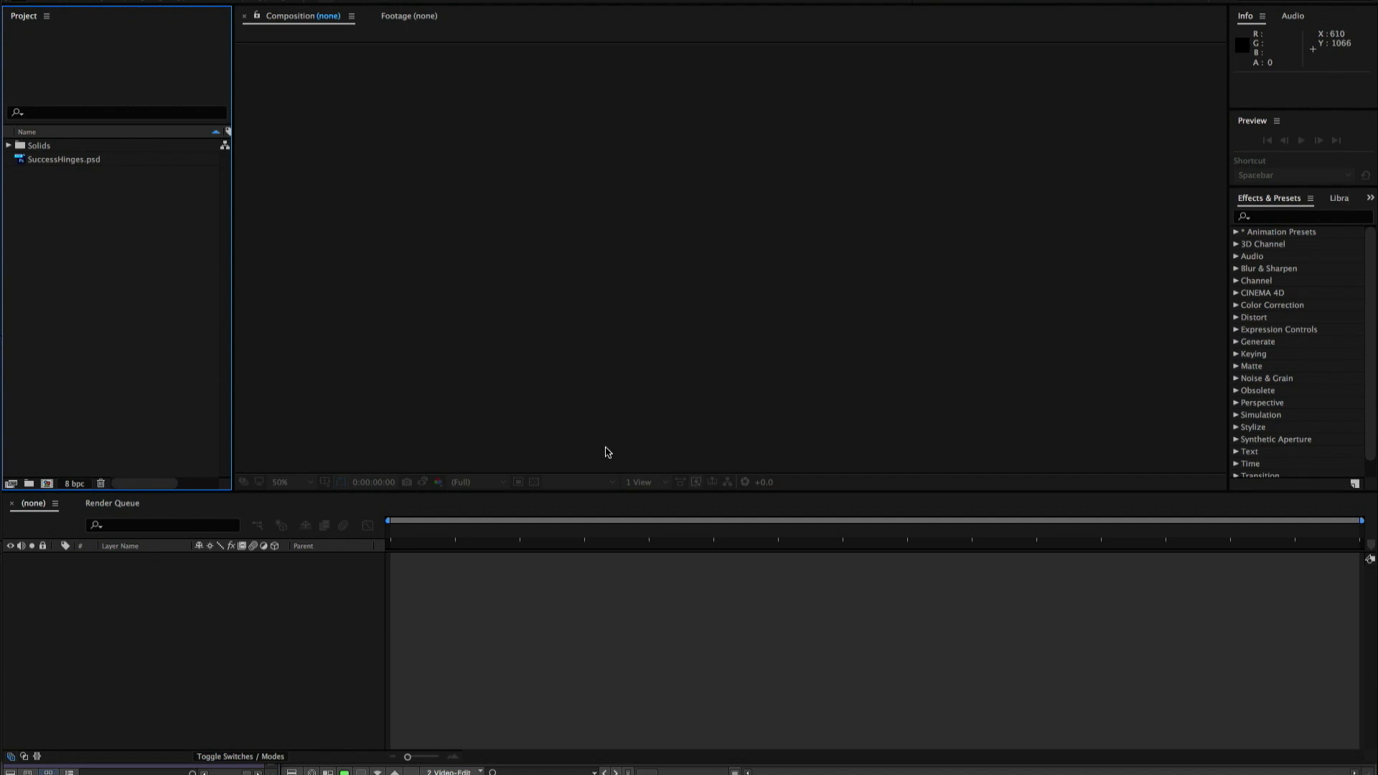
Import montage.aaf into After Effects using Pro Import After Effects.
left_click(147, 0)
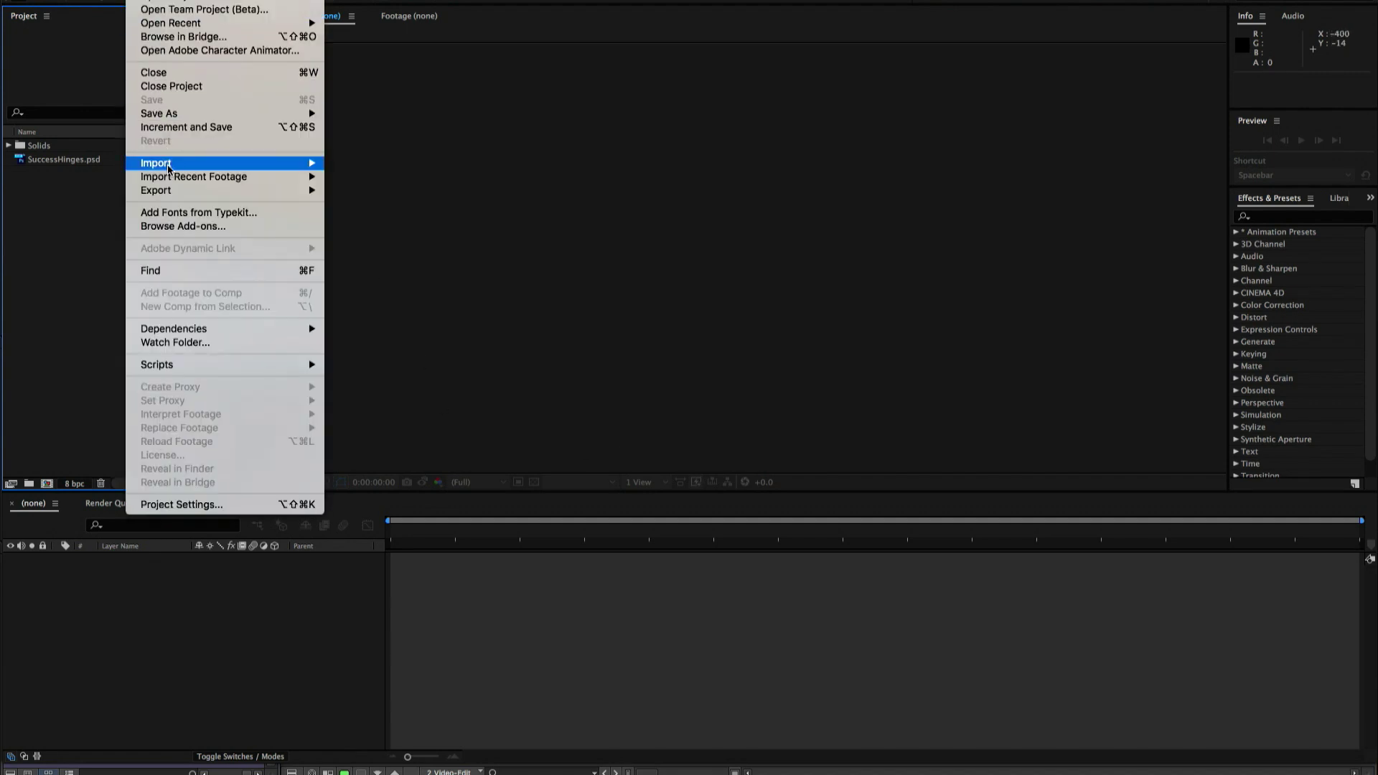
mouse_move(170, 165)
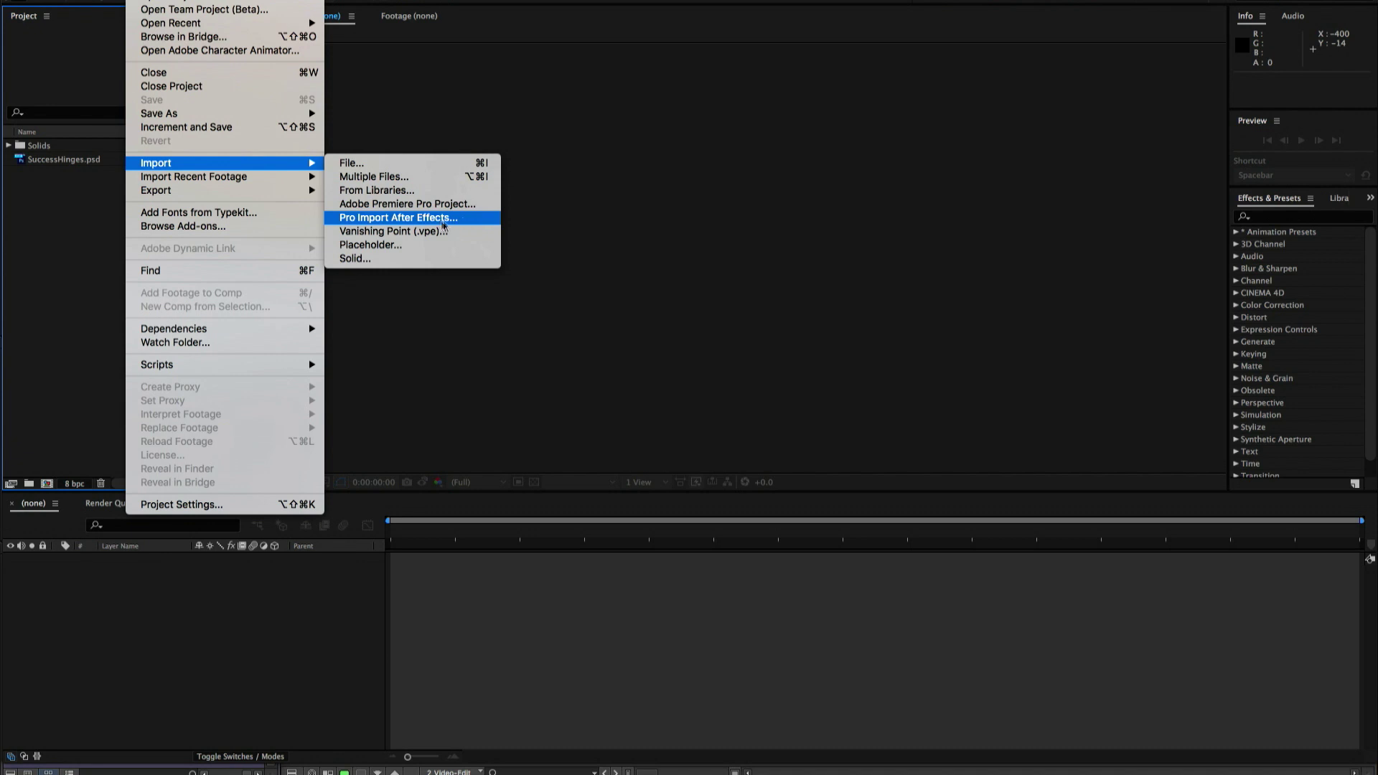
left_click(431, 223)
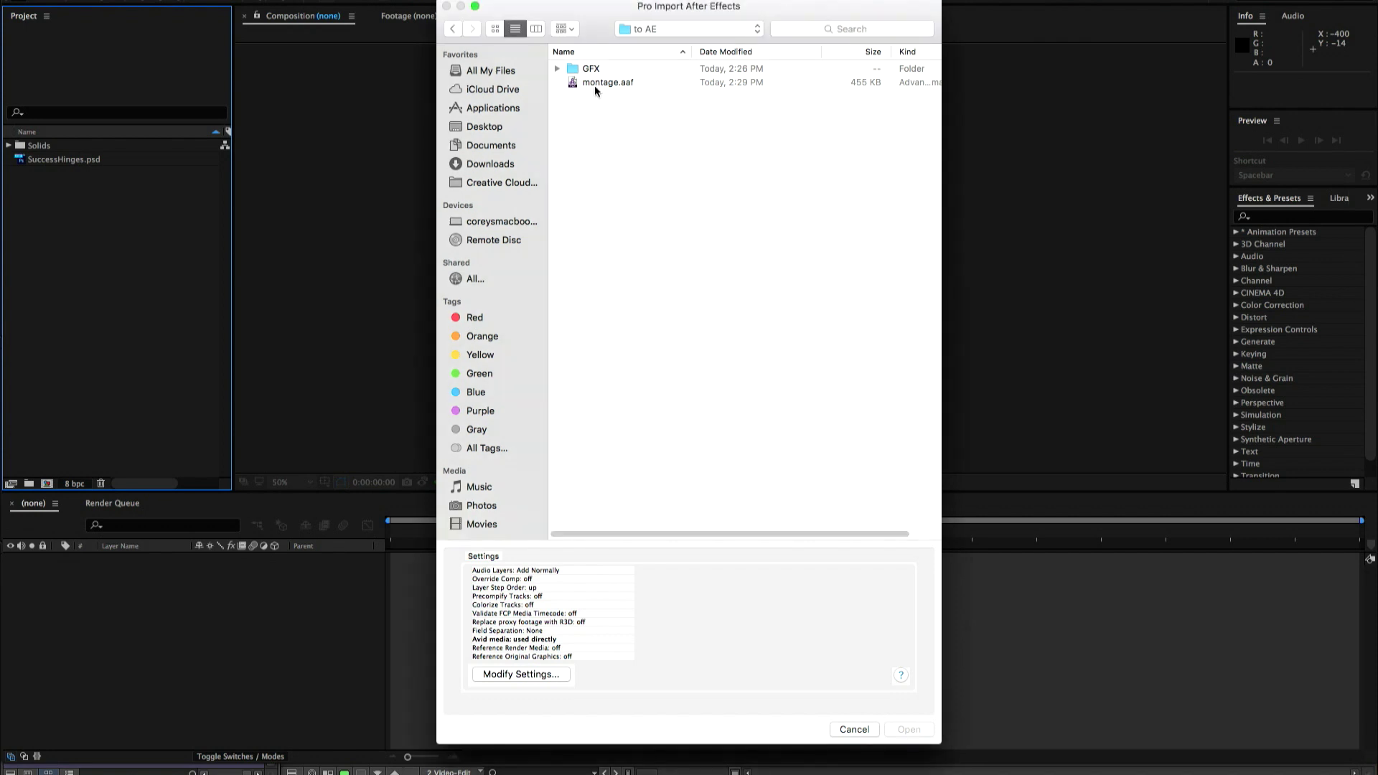
left_click(595, 85)
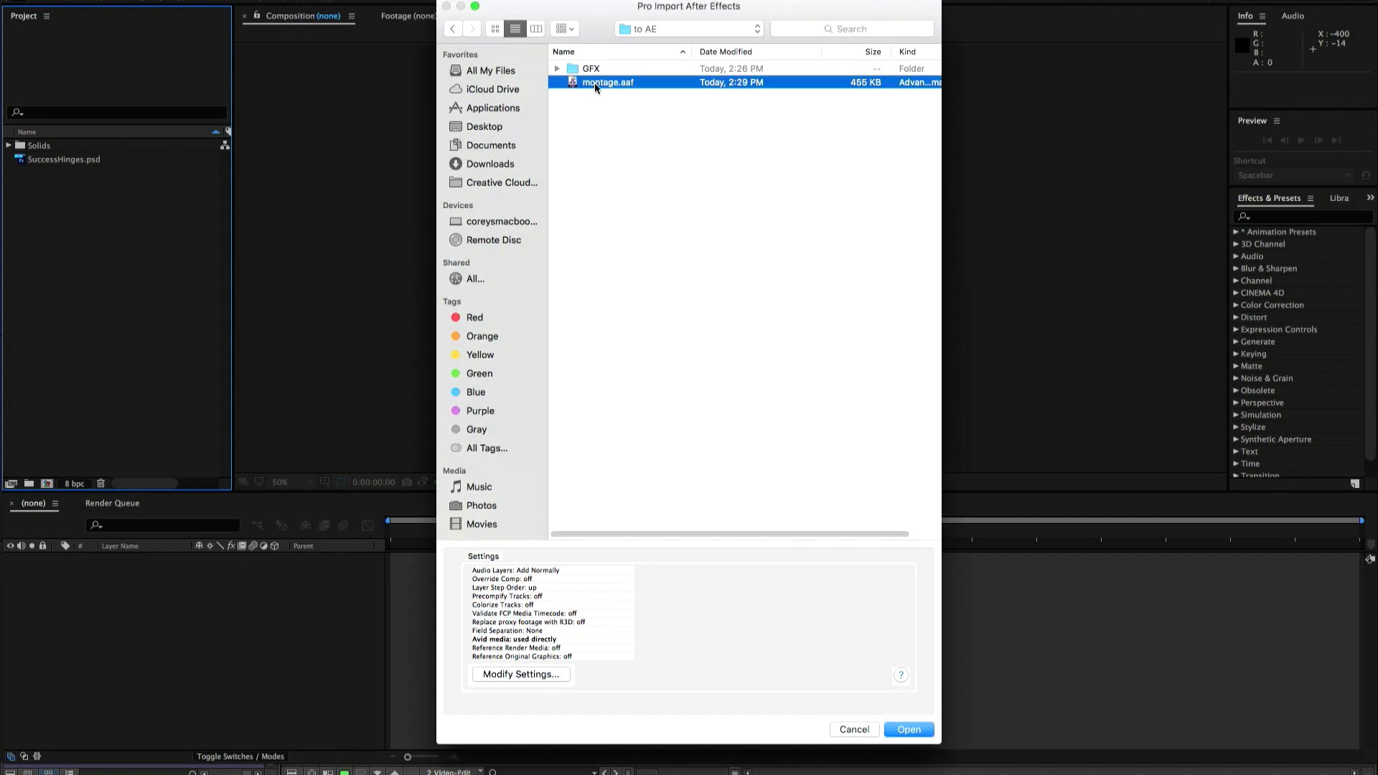
left_click(908, 730)
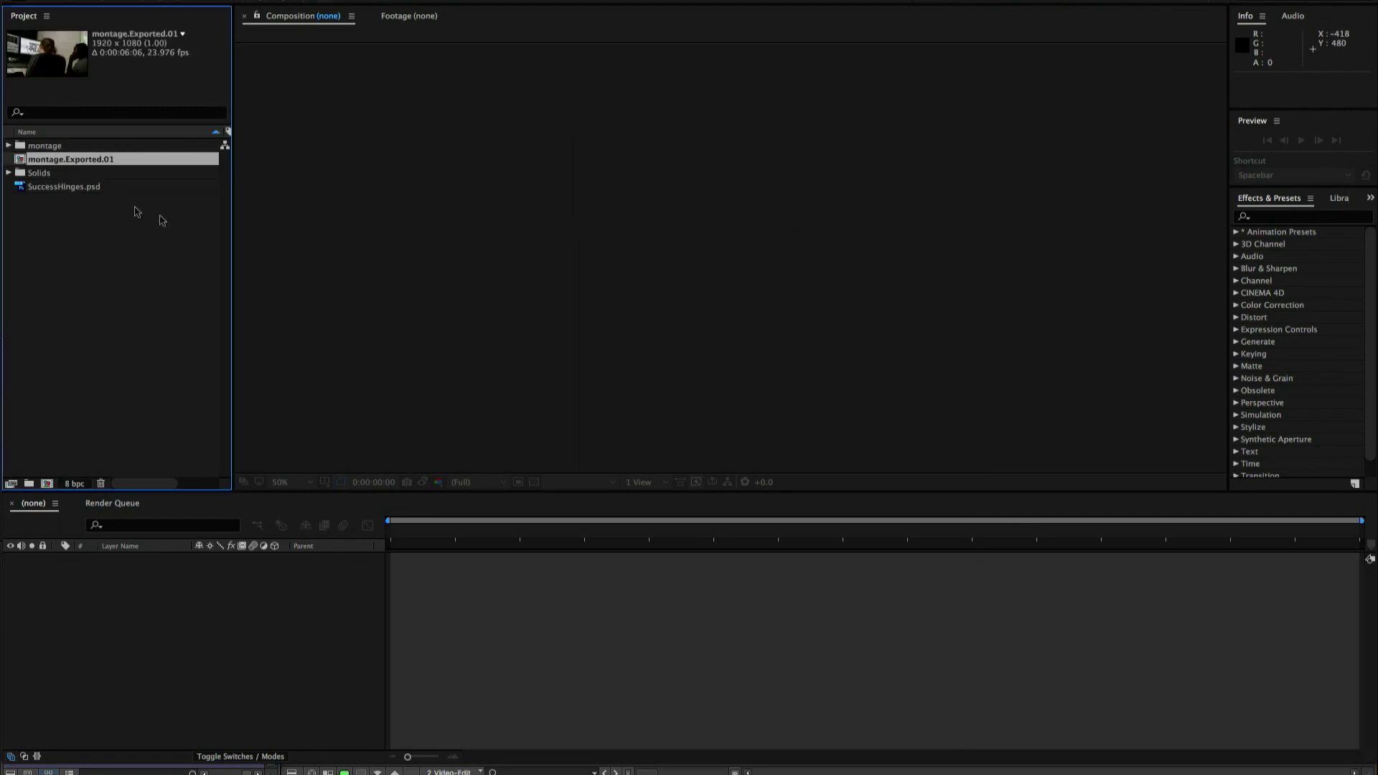
Open the montage.Exported.01 comp and scrub it alongside the Media Composer montage sequence.
double_click(19, 160)
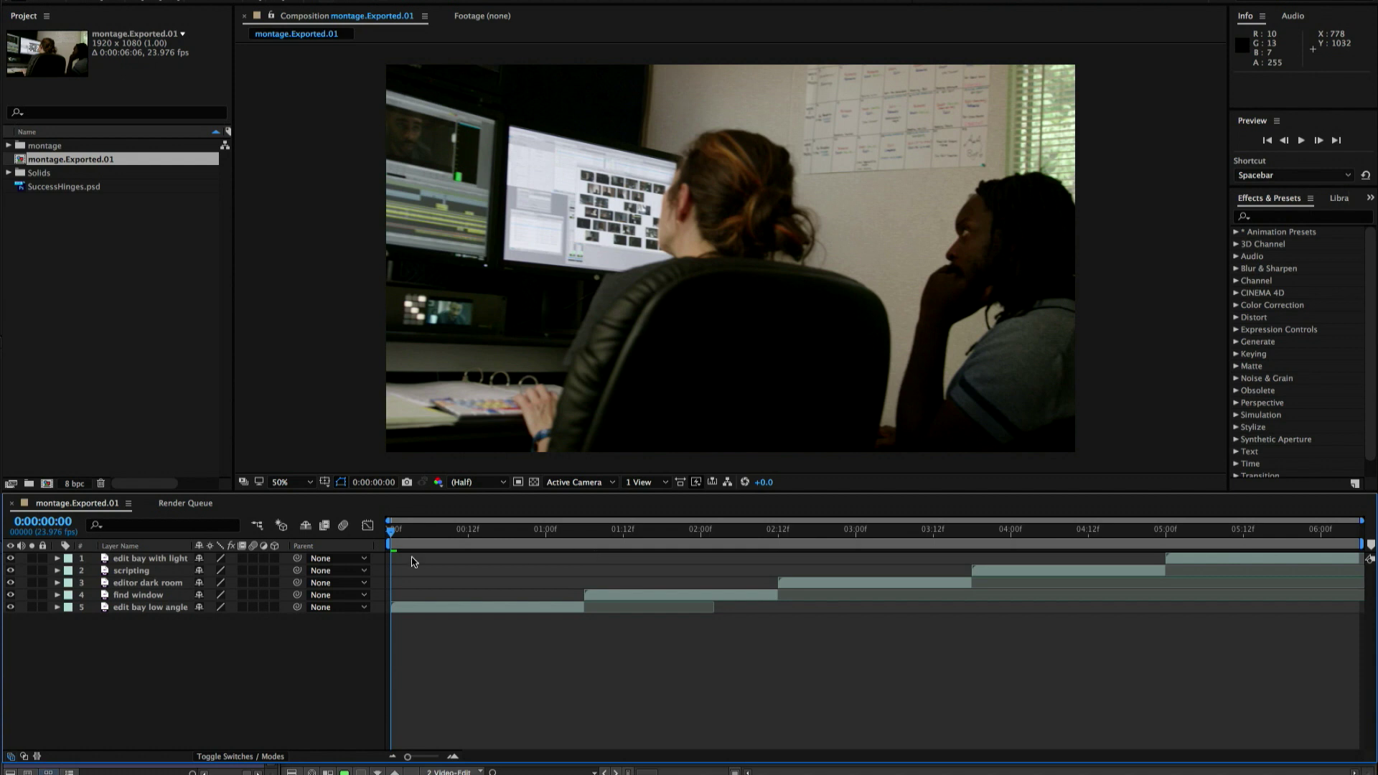
mouse_move(392, 535)
left_mouse_down()
mouse_move(1040, 558)
mouse_move(372, 553)
left_mouse_up()
key("super+Tab")
left_click_drag(429, 408, 406, 436)
Add SuccessHinges.psd as the top layer over the montage clips and preview it.
key("super+Tab")
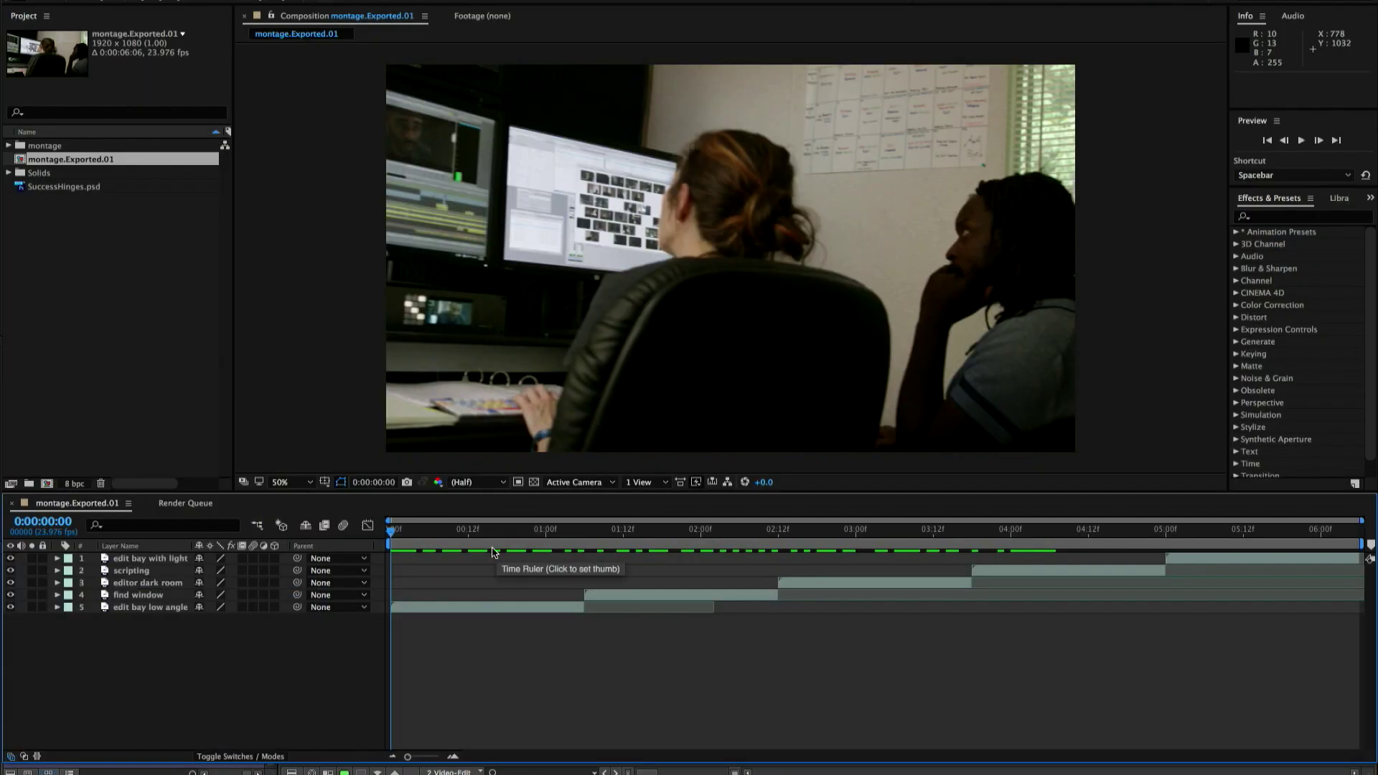
left_click_drag(81, 188, 732, 261)
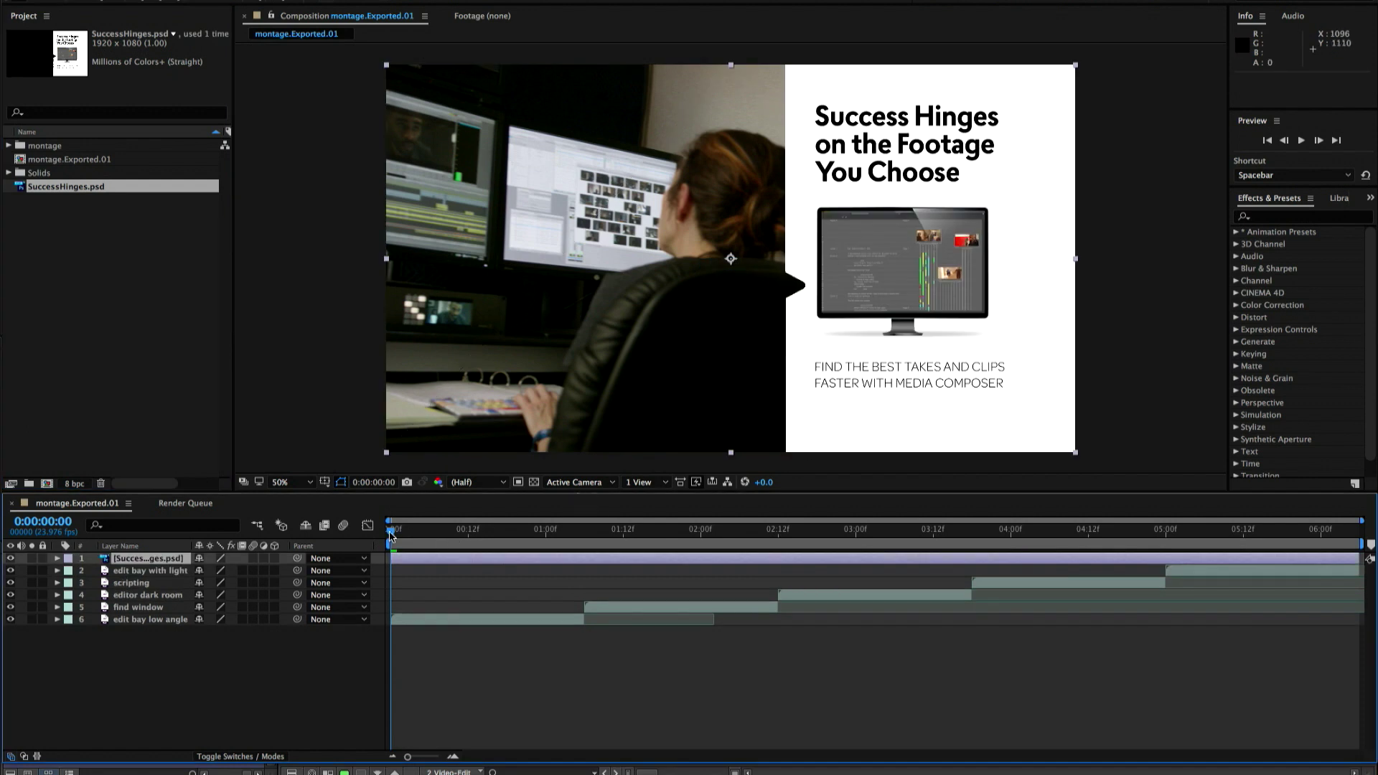
mouse_move(394, 533)
left_mouse_down()
mouse_move(811, 531)
mouse_move(383, 539)
left_mouse_up()
Add montage.Exported.01 to the Render Queue with a DNxHD 8bit output module.
left_click(223, 1)
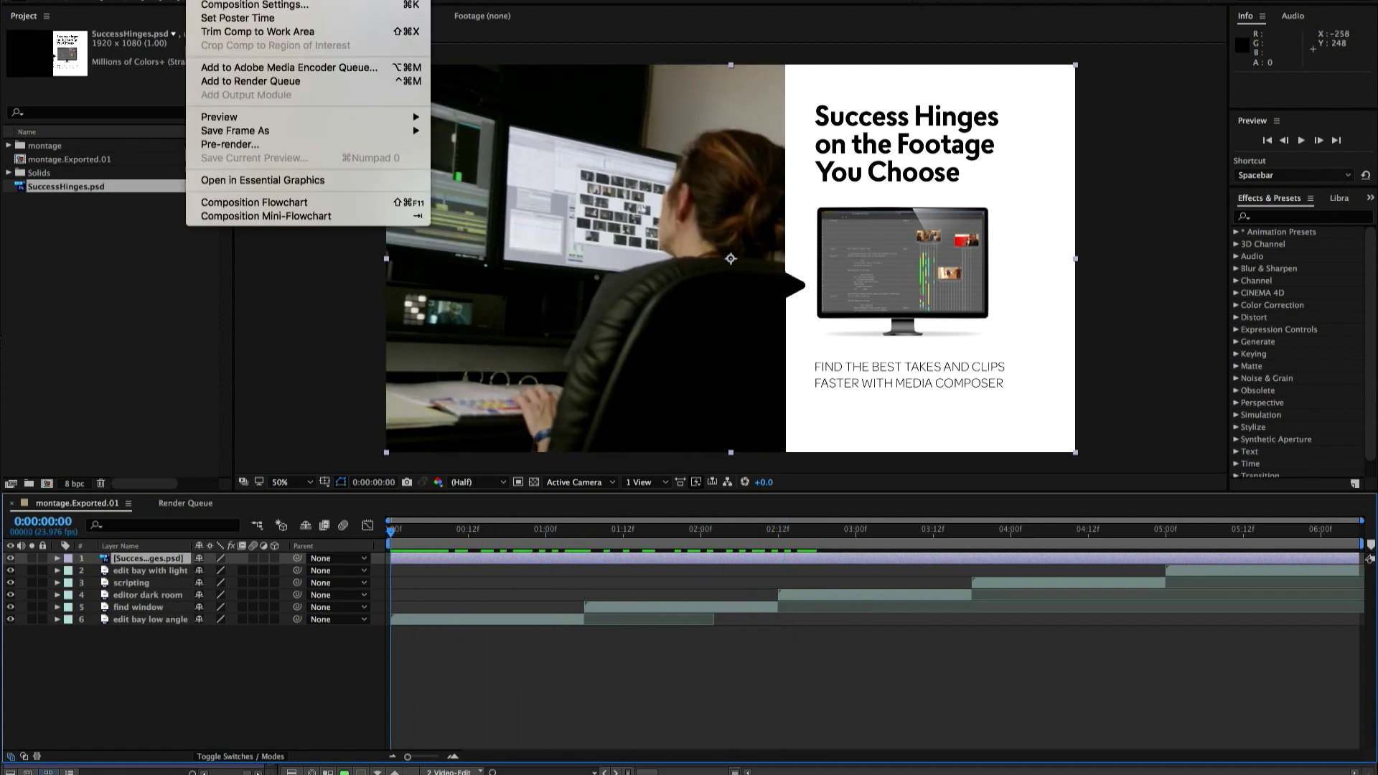
left_click(262, 81)
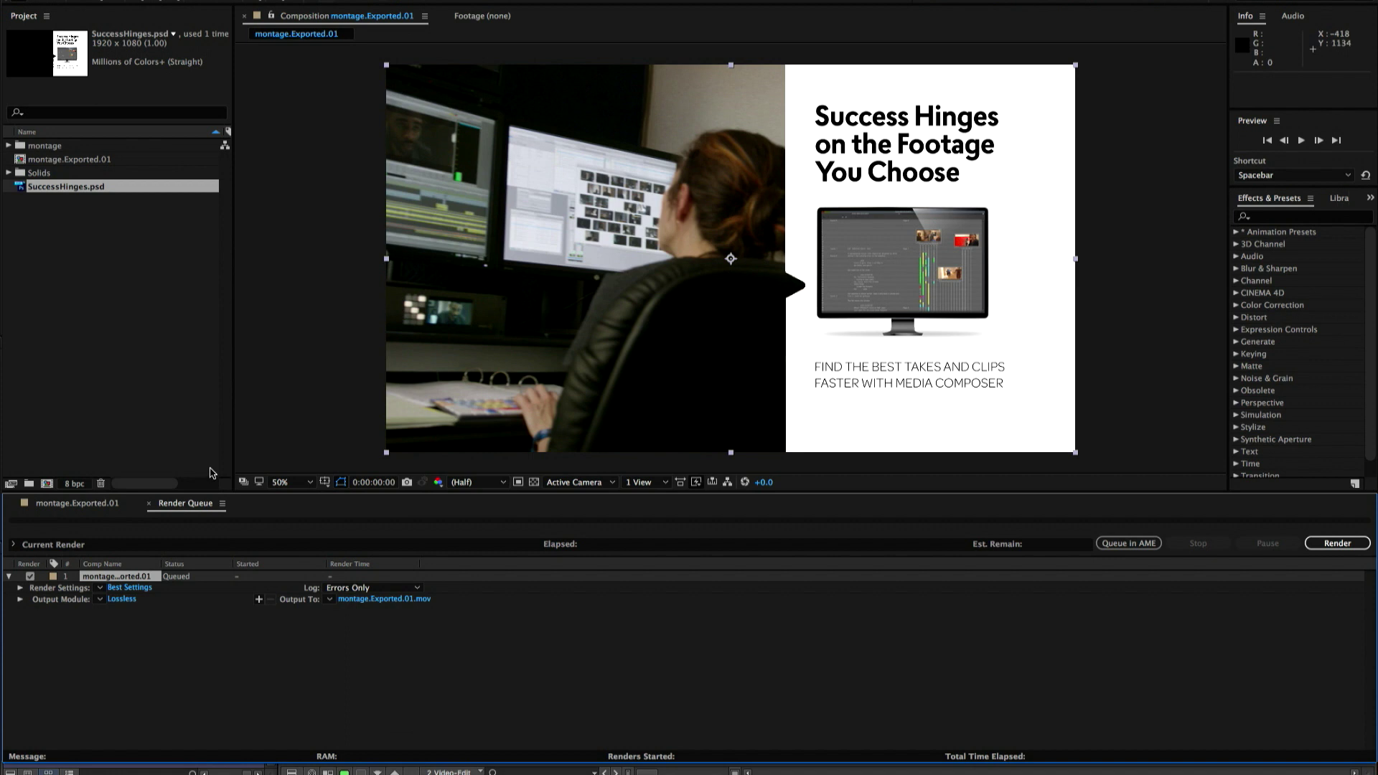
left_click(100, 600)
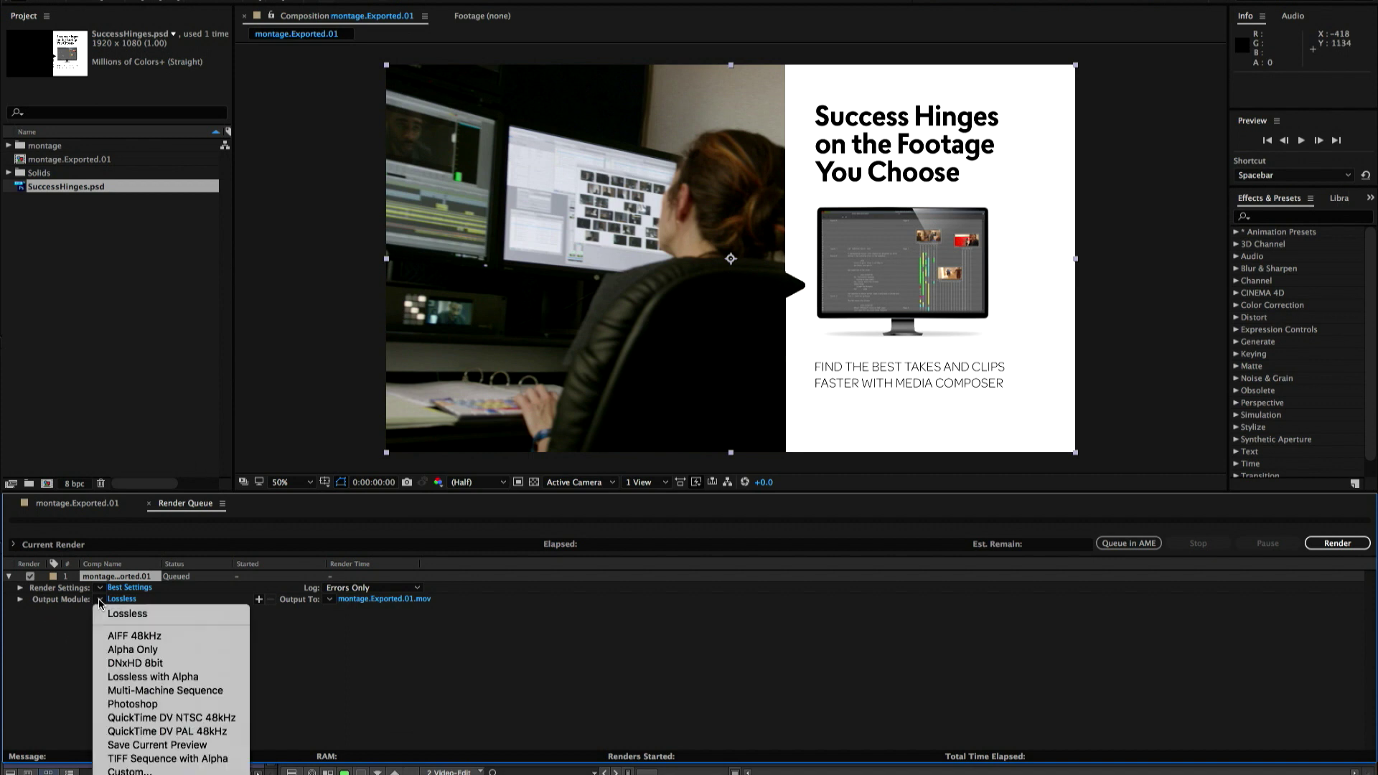
left_click(171, 667)
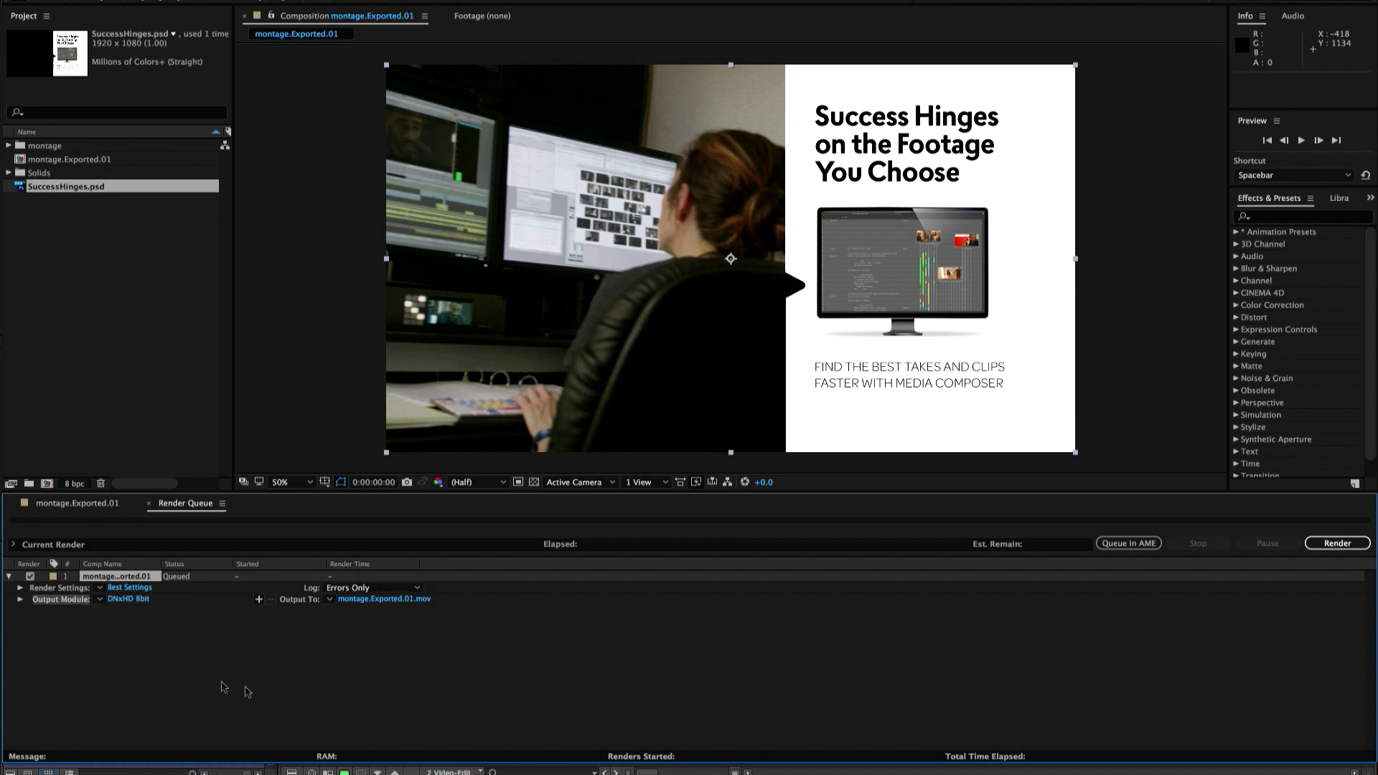
Name the output montage.01.mov and render the composition.
left_click(364, 602)
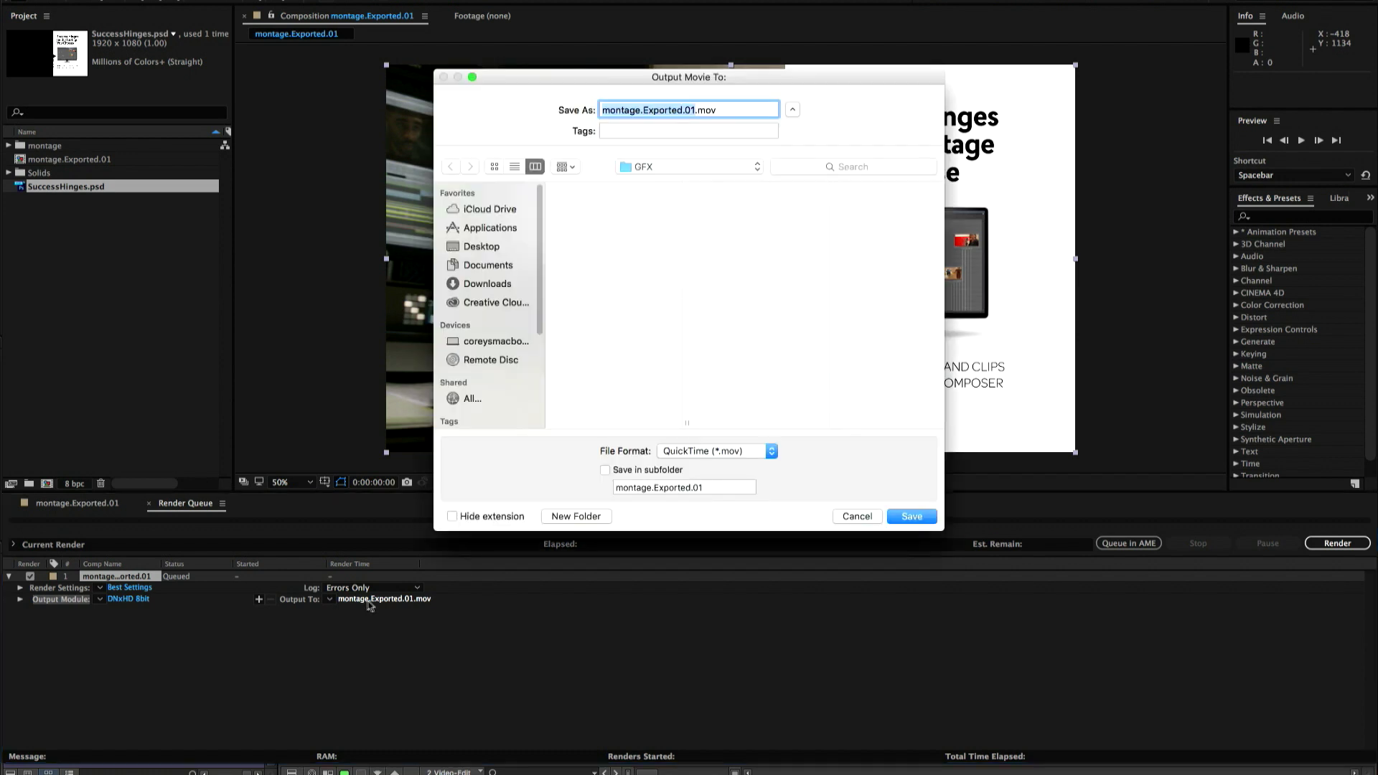
left_click(682, 109)
key("BackSpace")
key("BackSpace")
key("BackSpace")
key("BackSpace")
key("BackSpace")
key("BackSpace")
key("BackSpace")
key("BackSpace")
key("BackSpace")
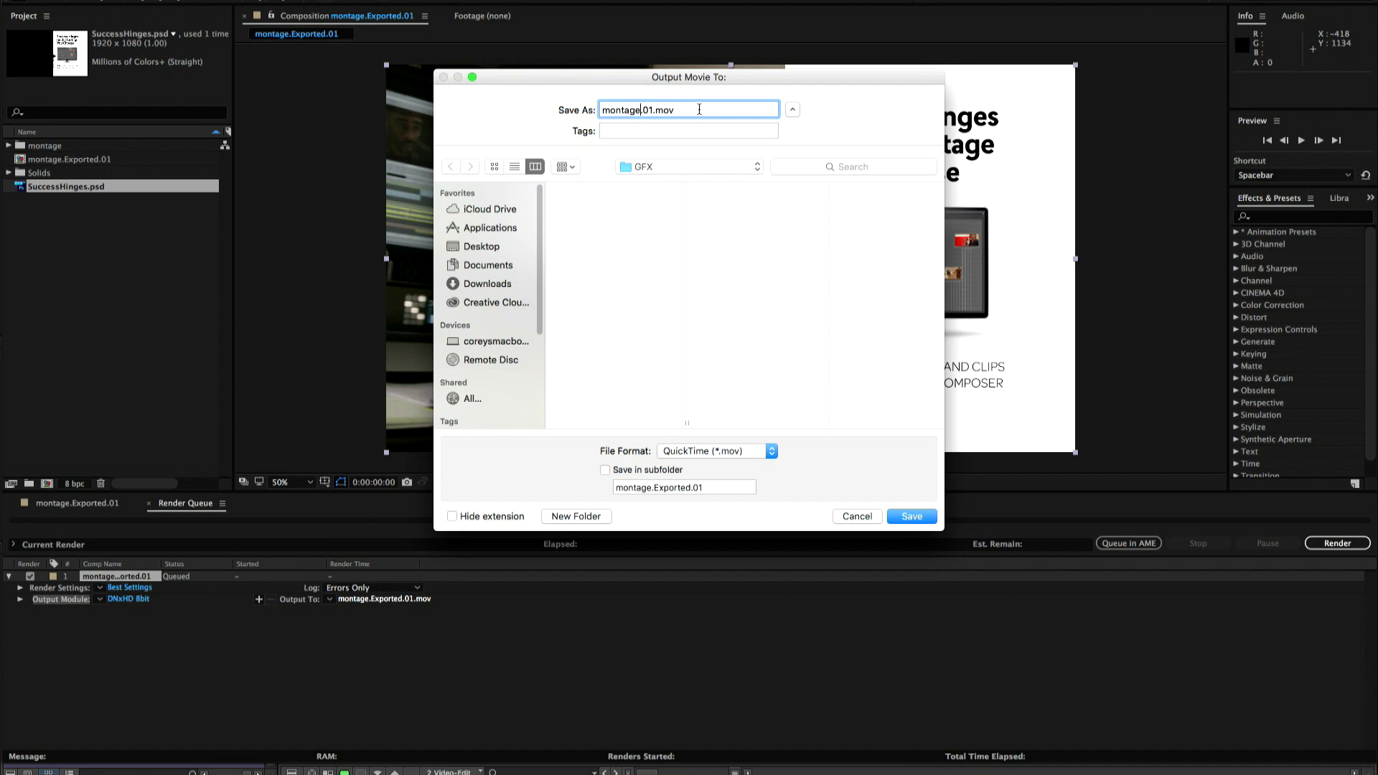
left_click(911, 516)
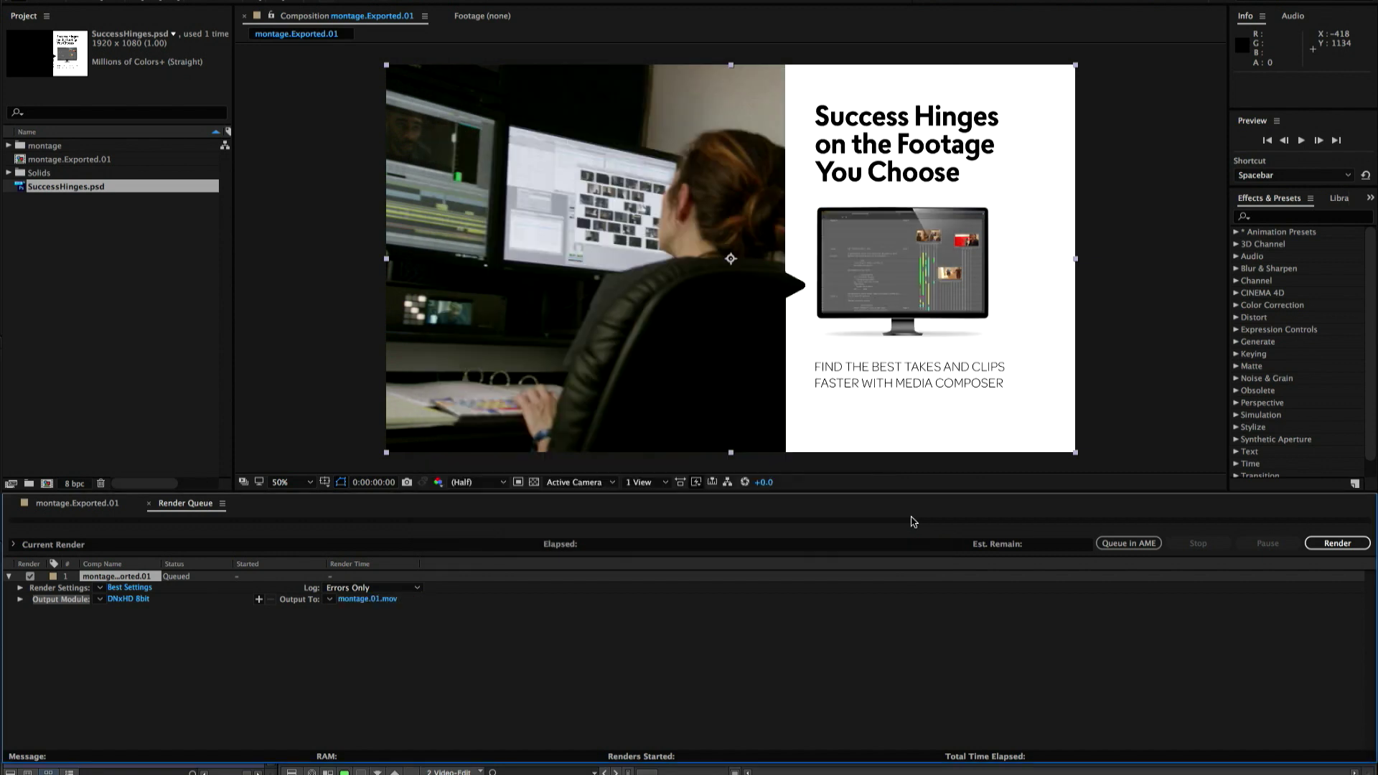
left_click(1337, 544)
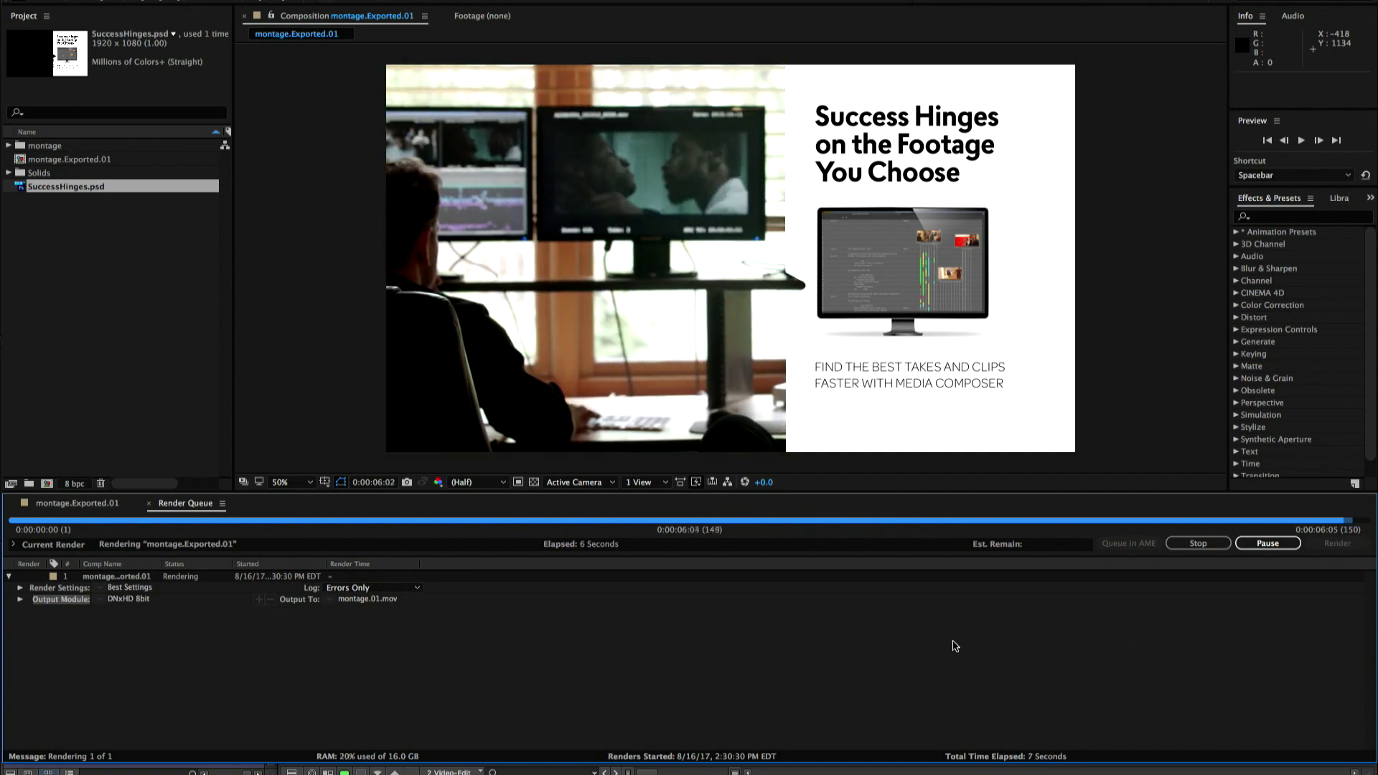
key("super+Tab")
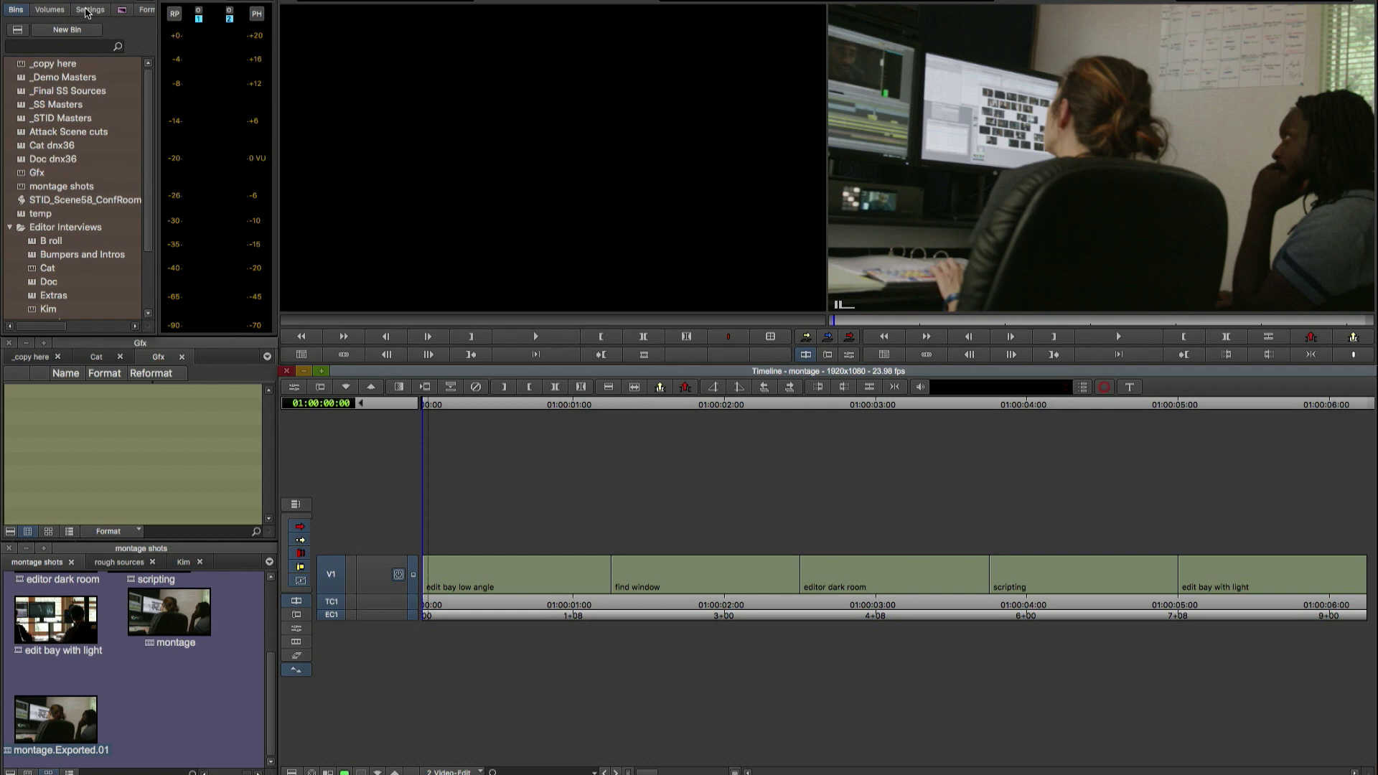
Enable QuickTime Live Link in the Link settings' Link Options.
left_click(90, 10)
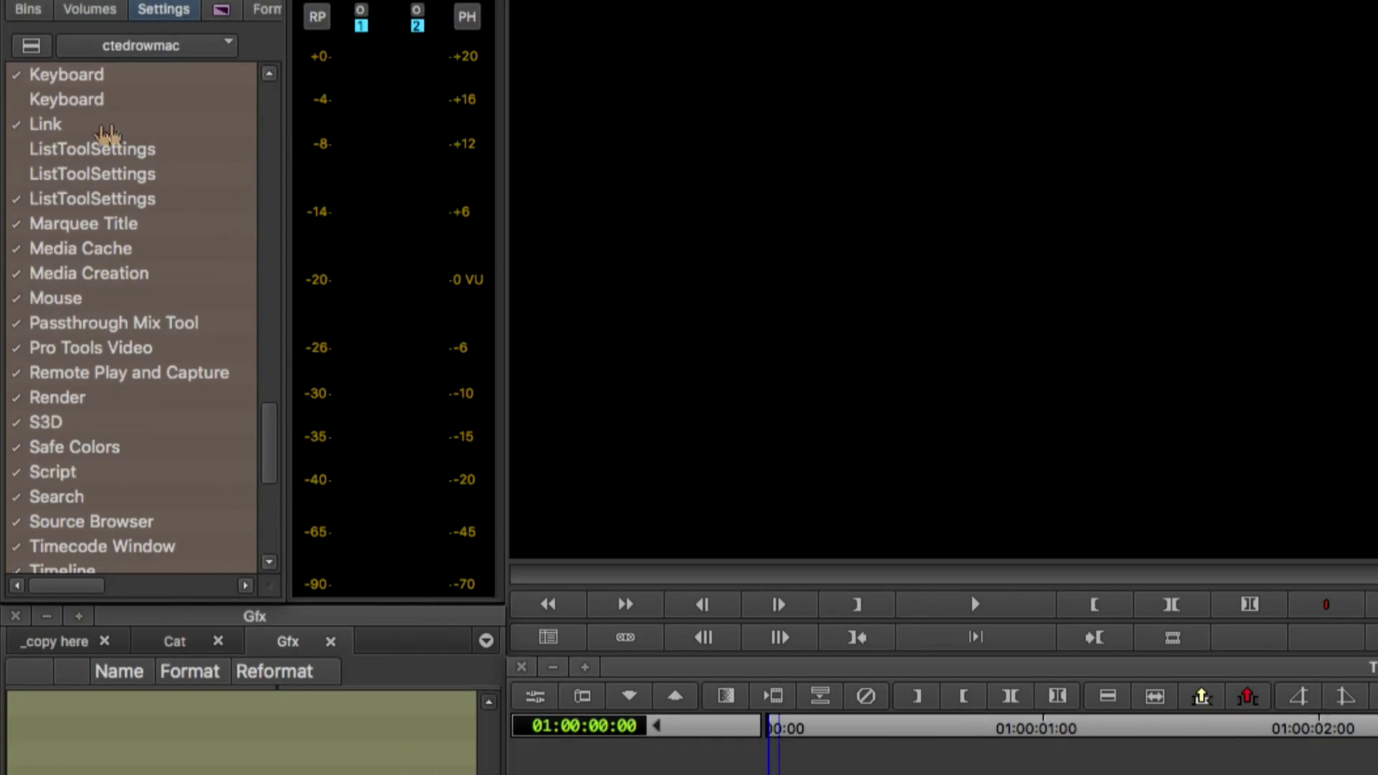
left_click(50, 129)
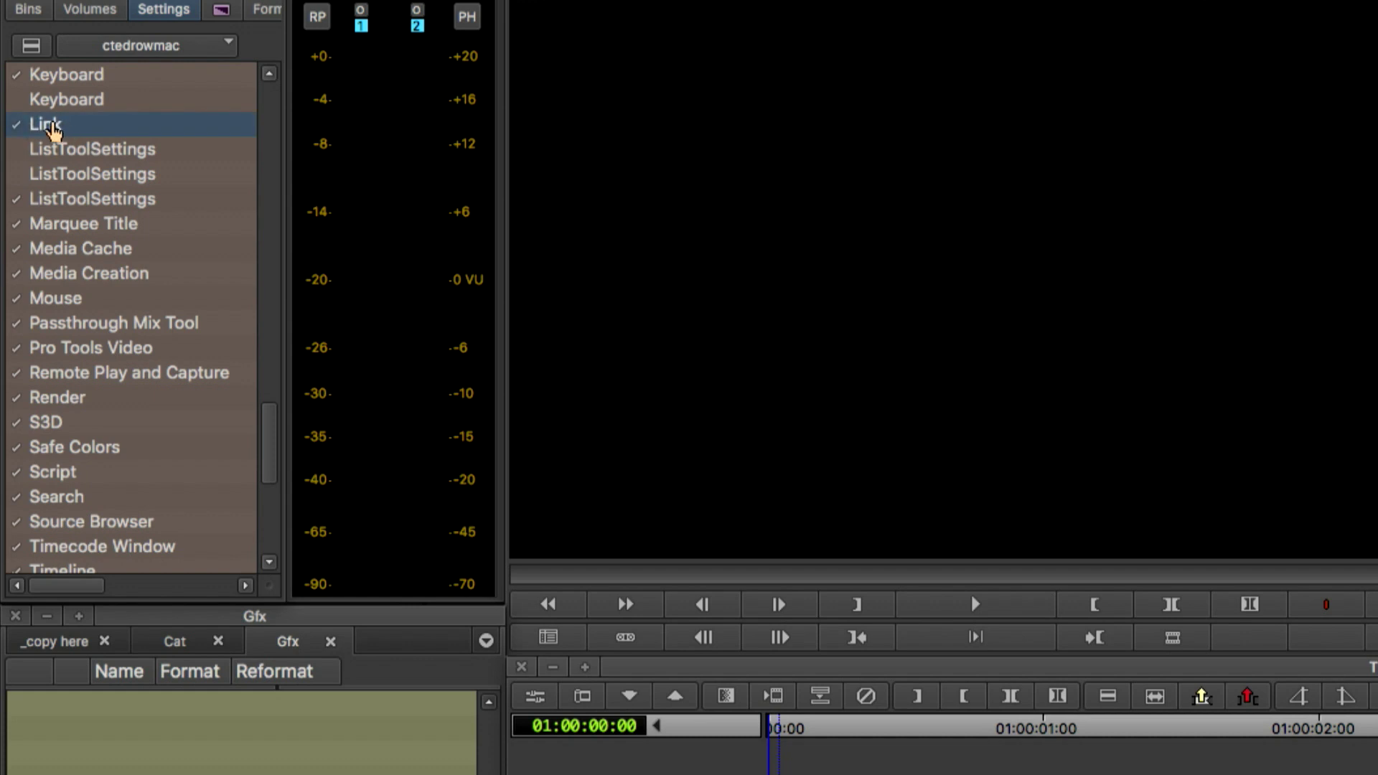
double_click(51, 129)
left_click_drag(1152, 367, 696, 118)
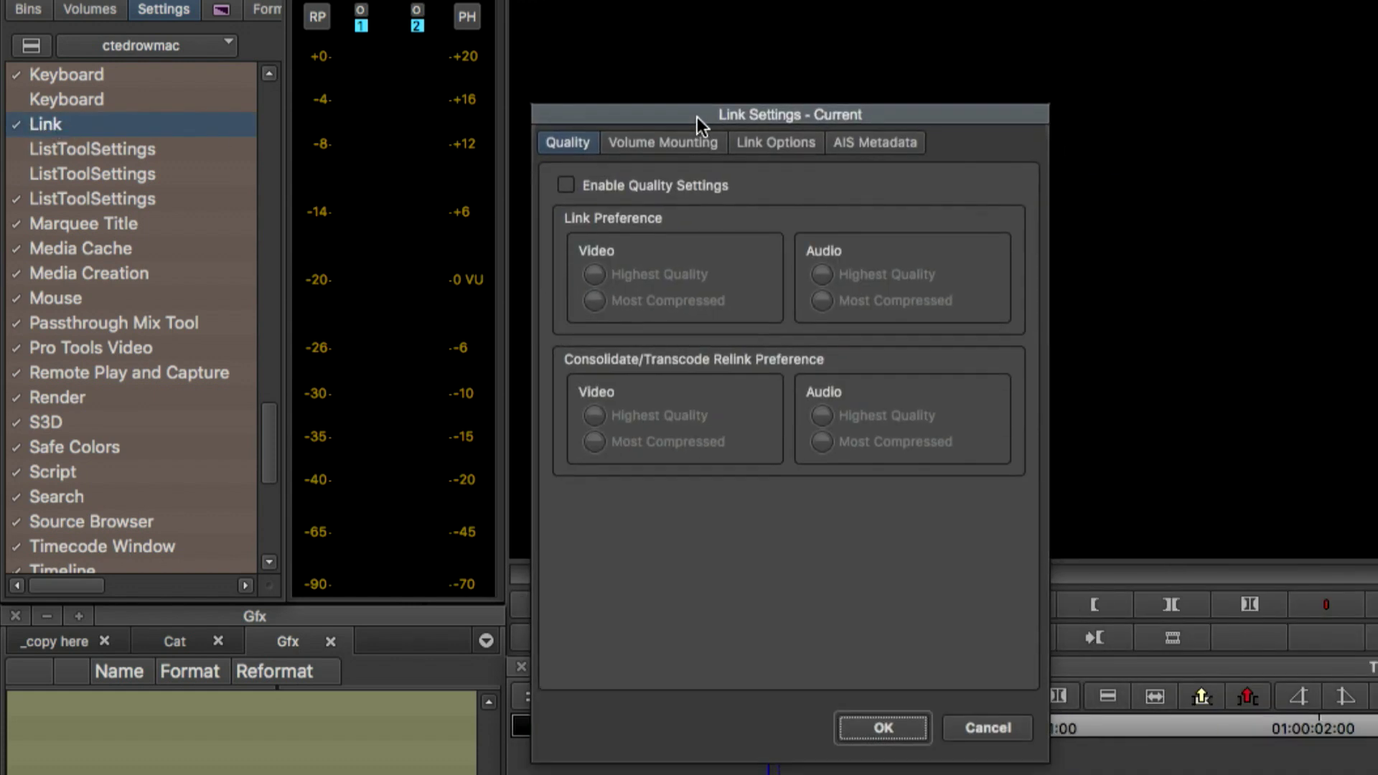
left_click(785, 141)
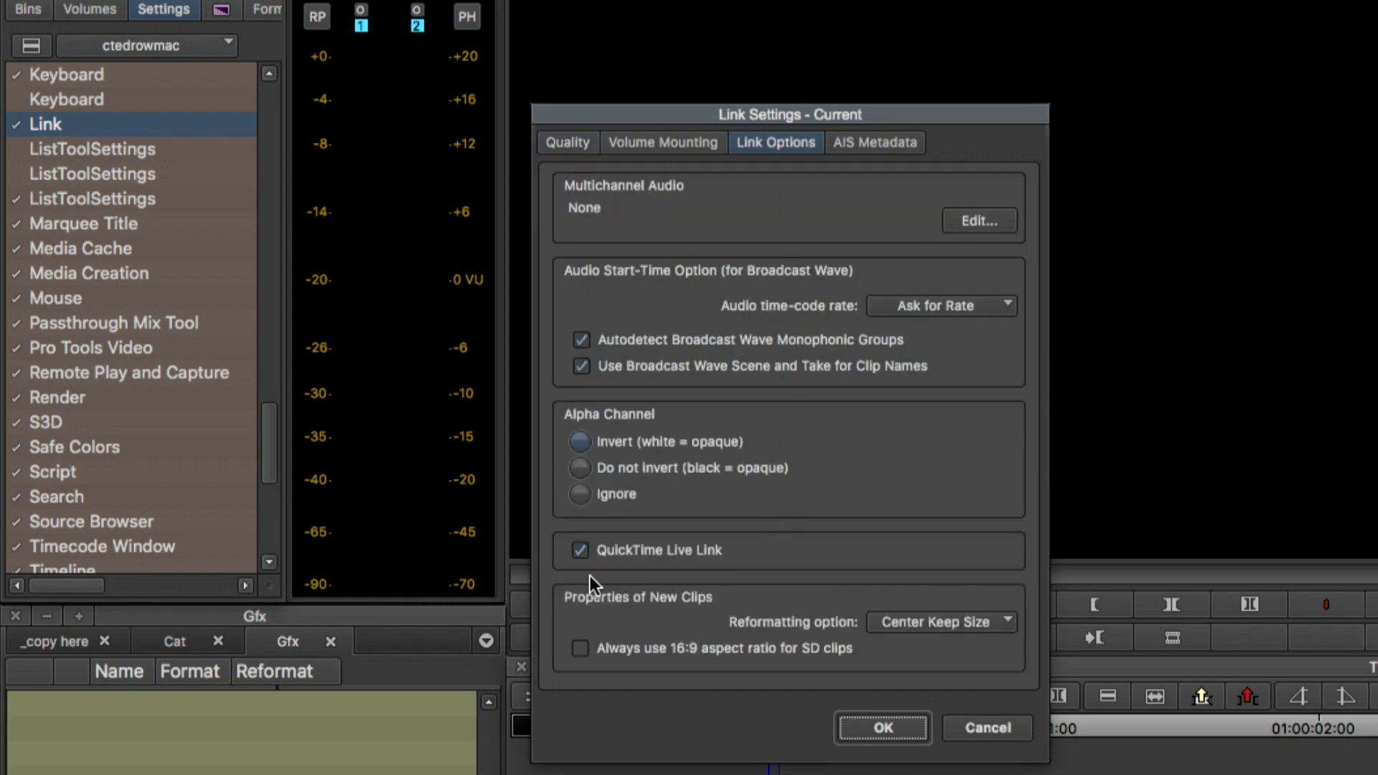
left_click(579, 551)
left_click(876, 729)
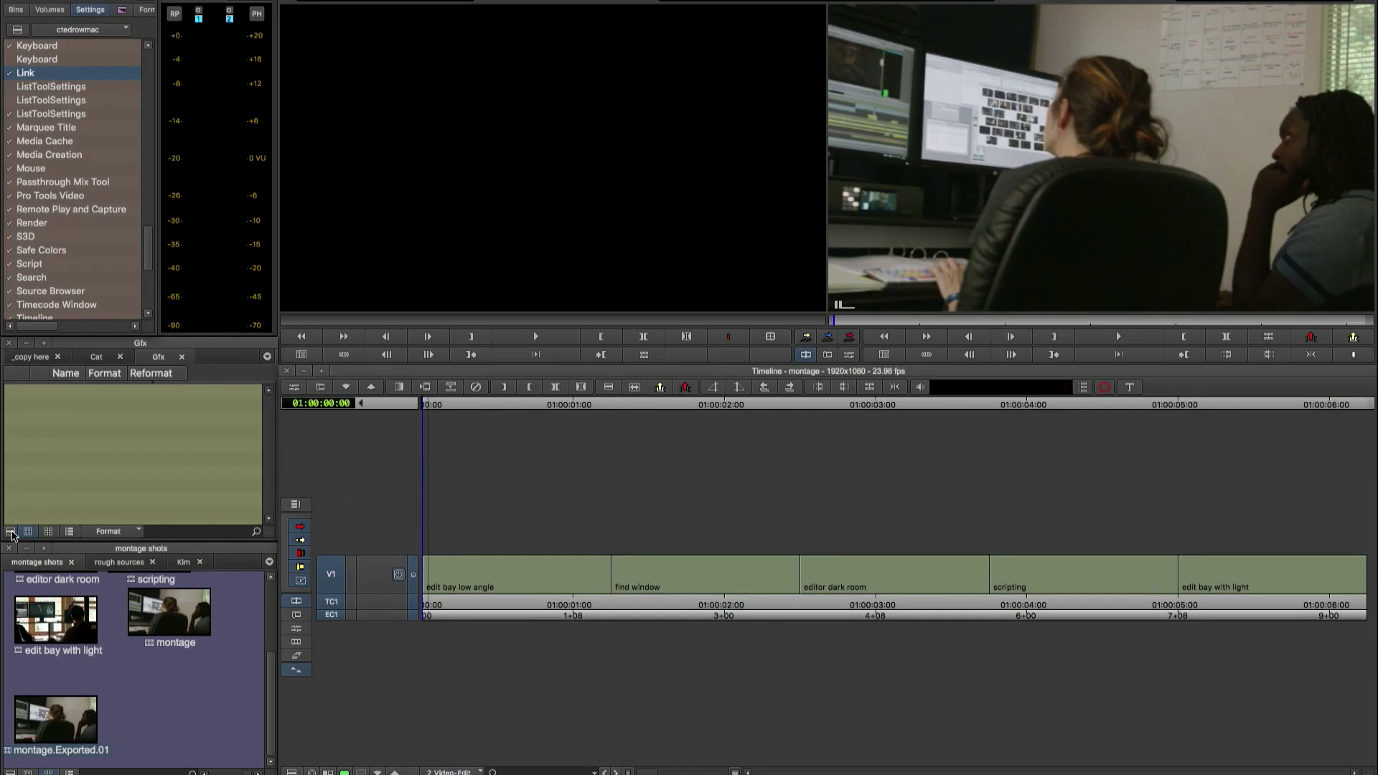
Open the Source Browser from the Gfx bin and select montage.01.mov in the GFX folder.
left_click(11, 532)
mouse_move(85, 399)
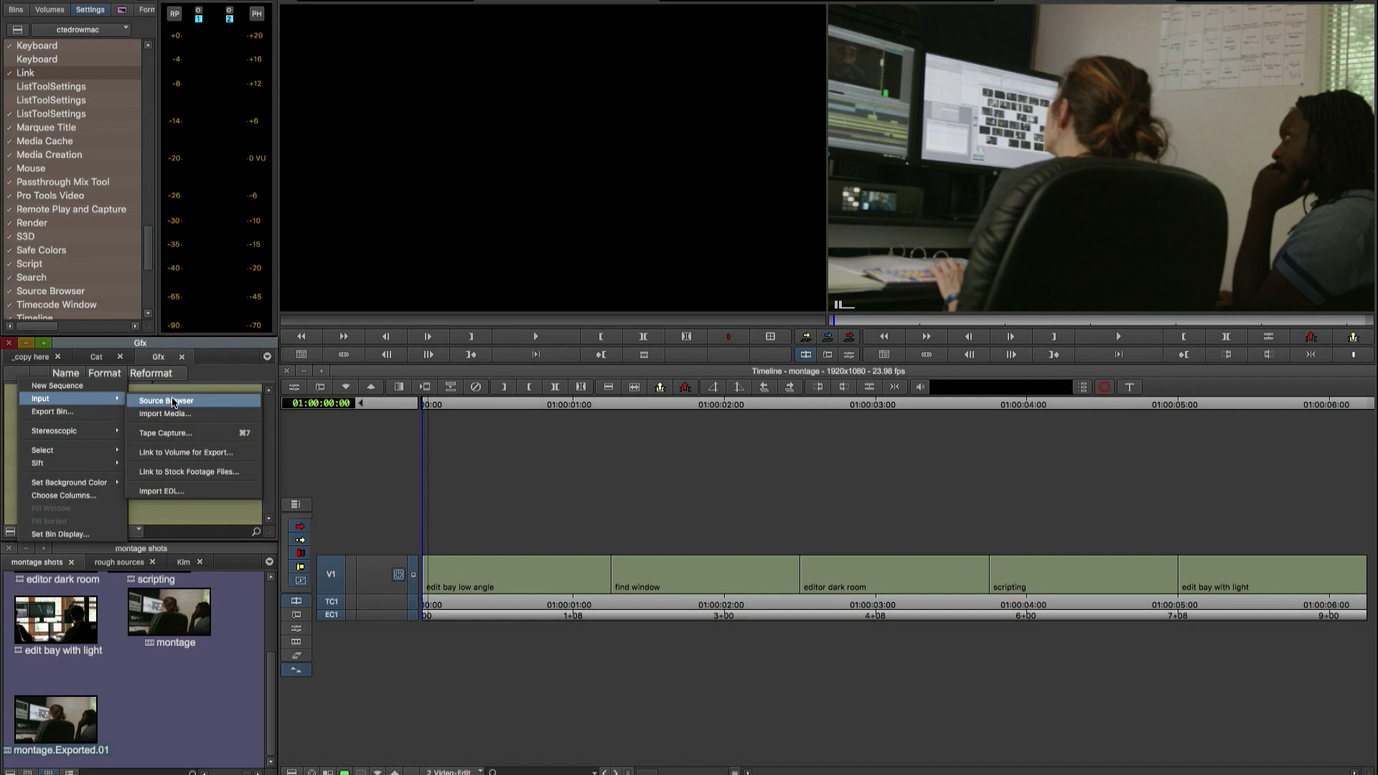
left_click(172, 399)
left_click(369, 213)
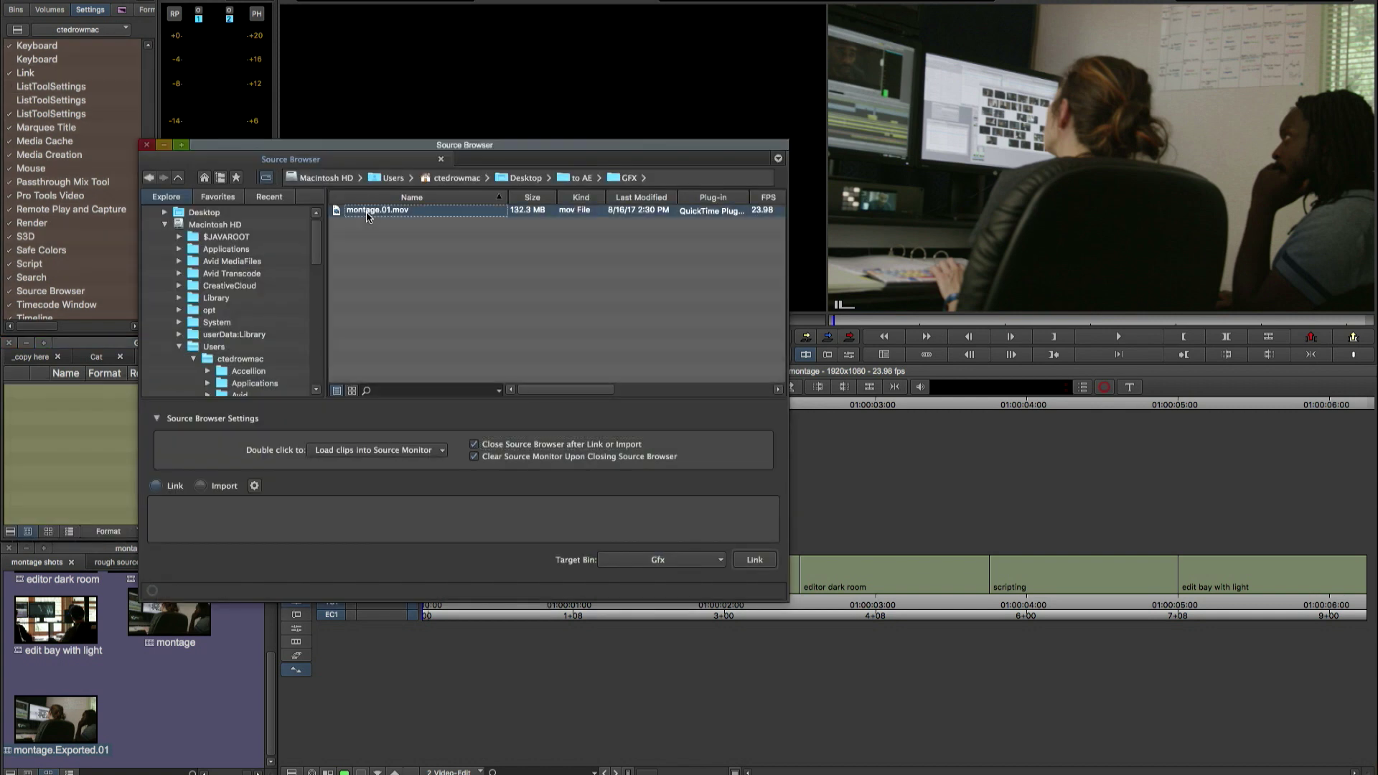
Link montage.01.mov into the Gfx bin and load it in the Source monitor at its start.
left_click(755, 562)
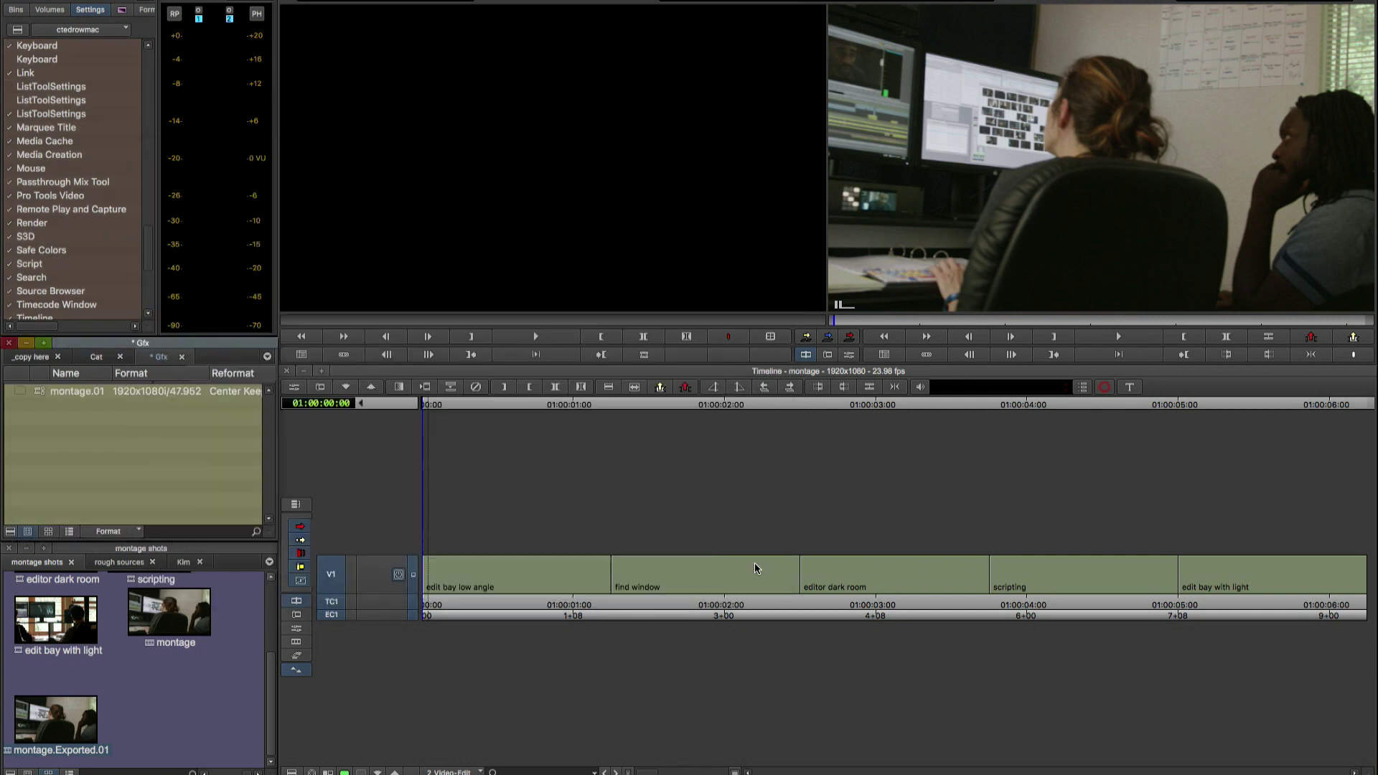
double_click(40, 394)
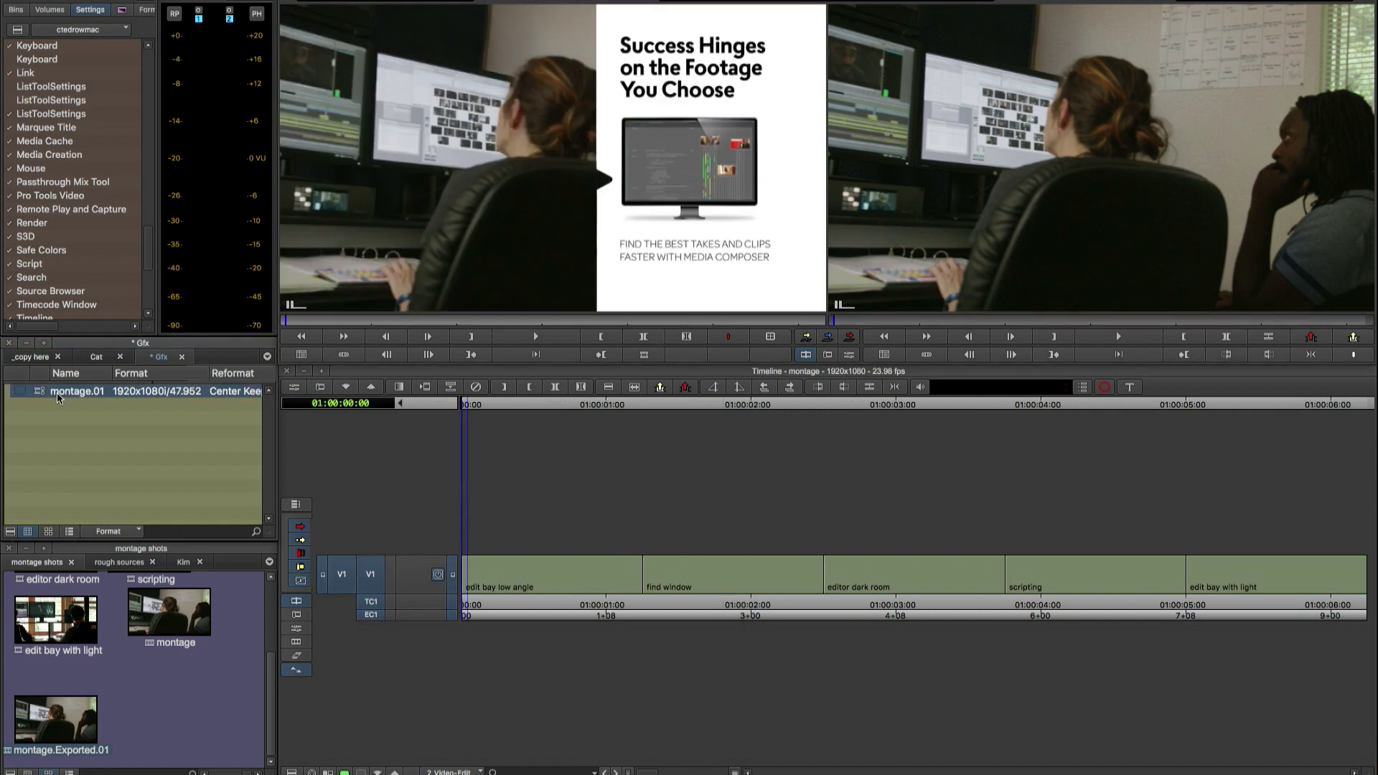
left_click_drag(295, 322, 496, 324)
key("Home")
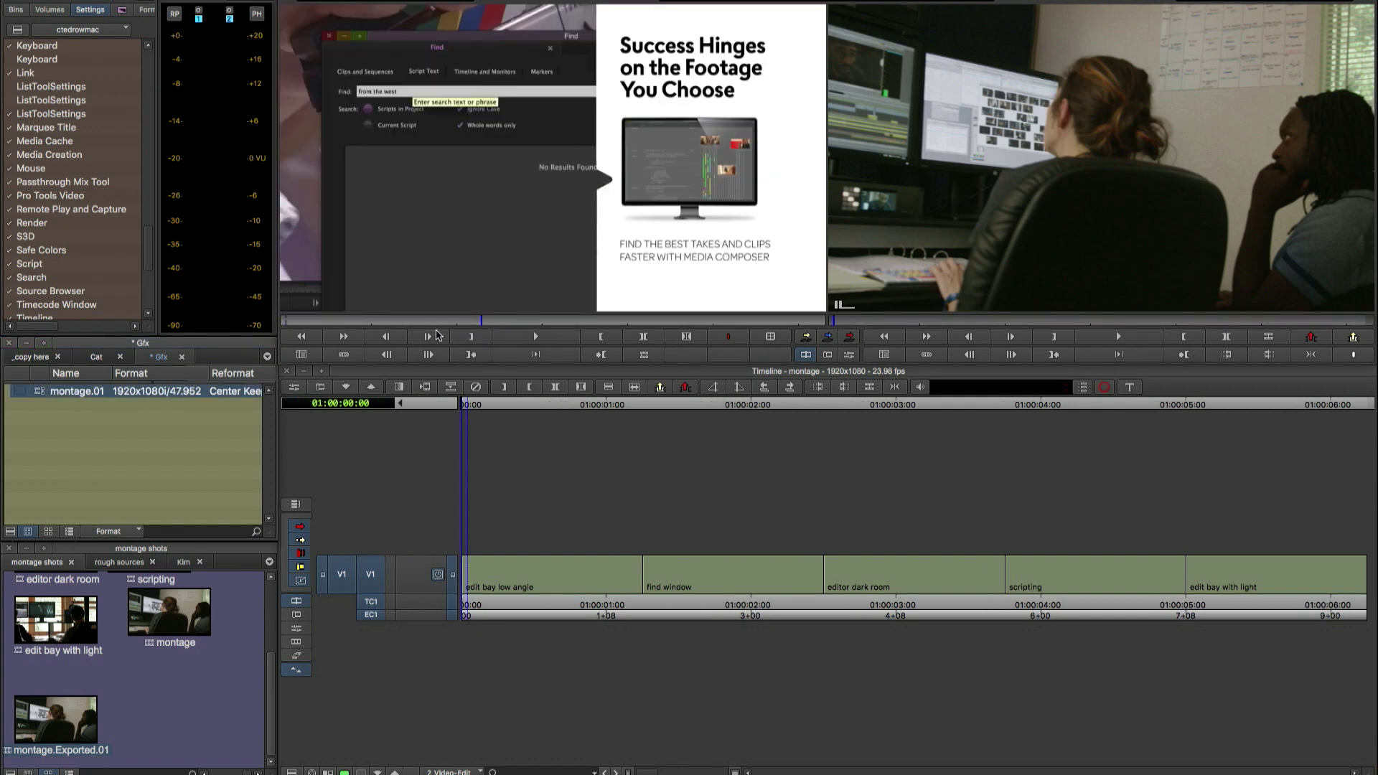
Load SS_Rough.Copy.02 and overwrite montage.01 onto V9 at the sequence start.
left_click(1275, 3)
left_click(1333, 57)
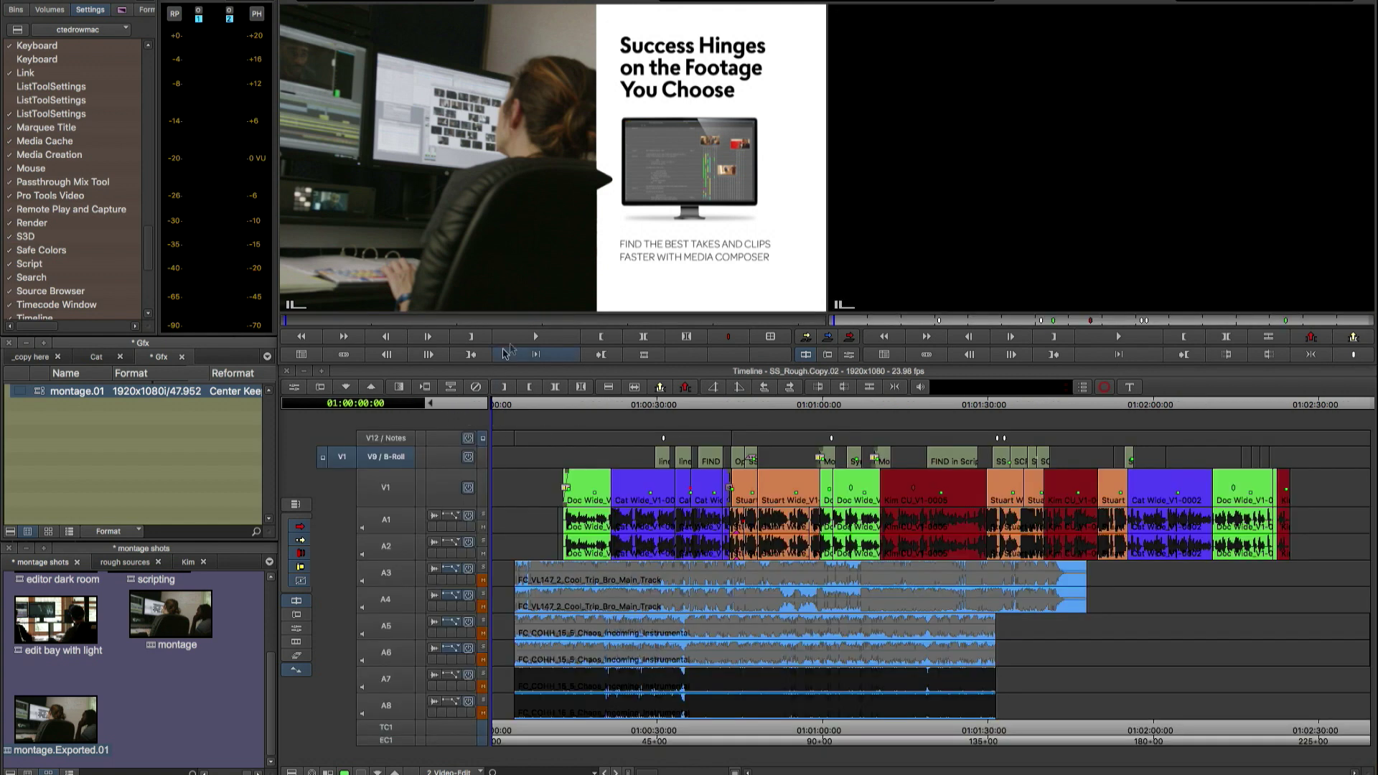
left_click(850, 336)
left_click(504, 405)
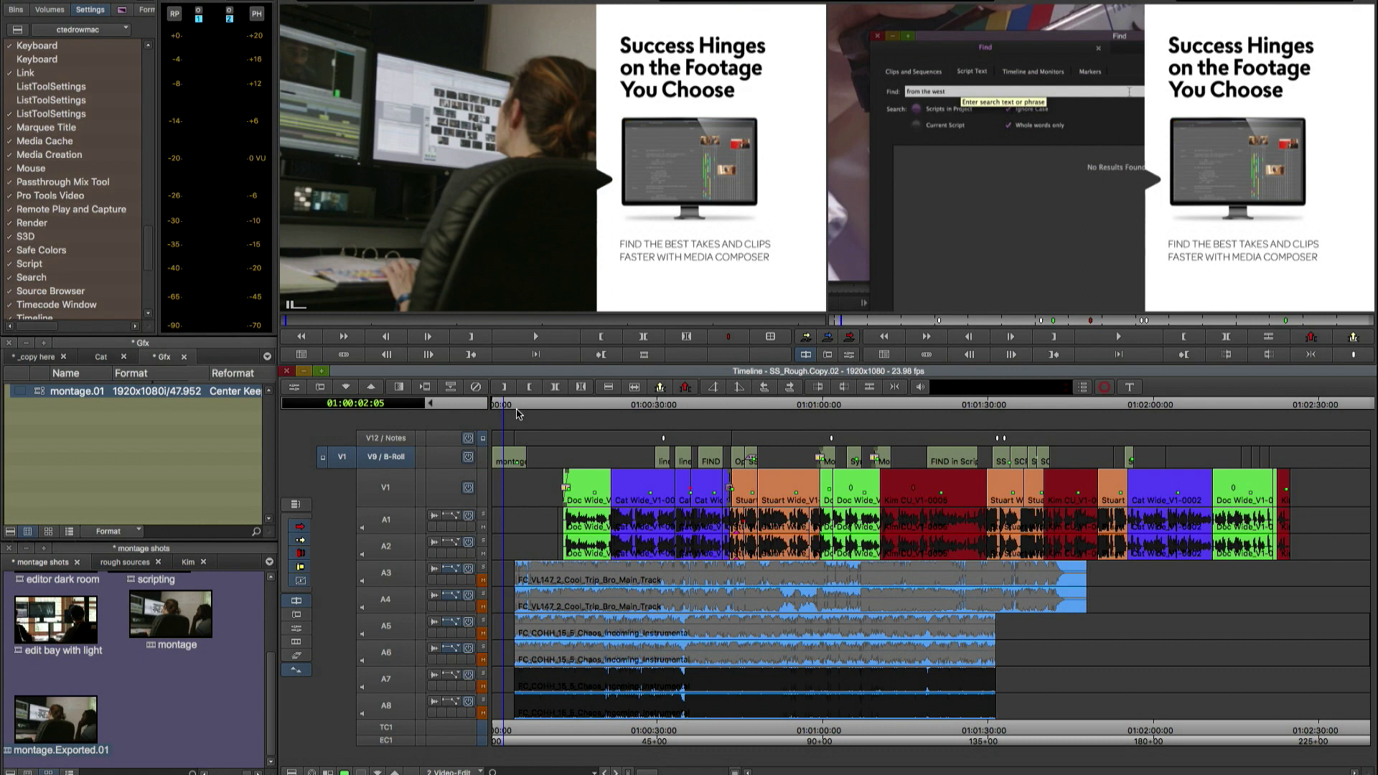
key("super+Tab")
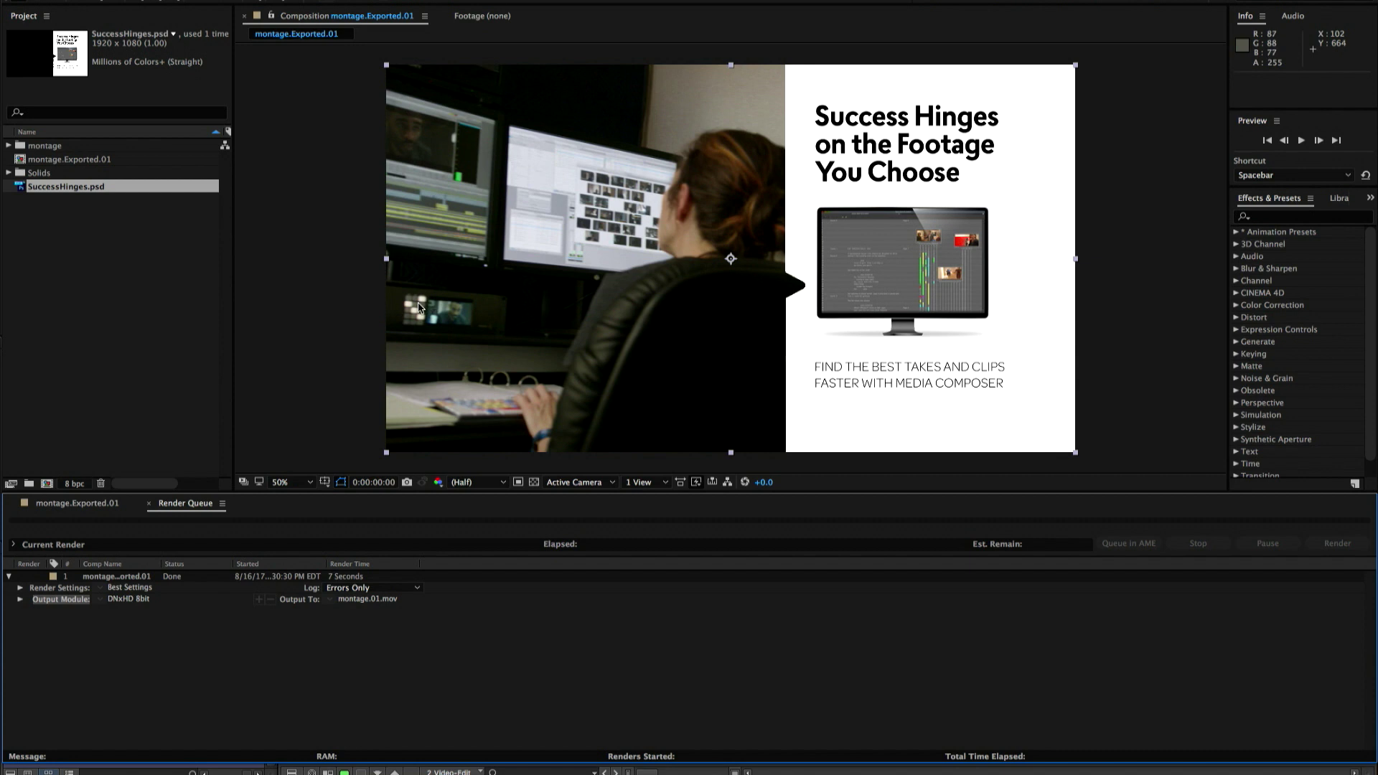
Add the orange solid from the Solids folder to the montage.Exported.01 composition.
left_click(7, 172)
left_click(9, 173)
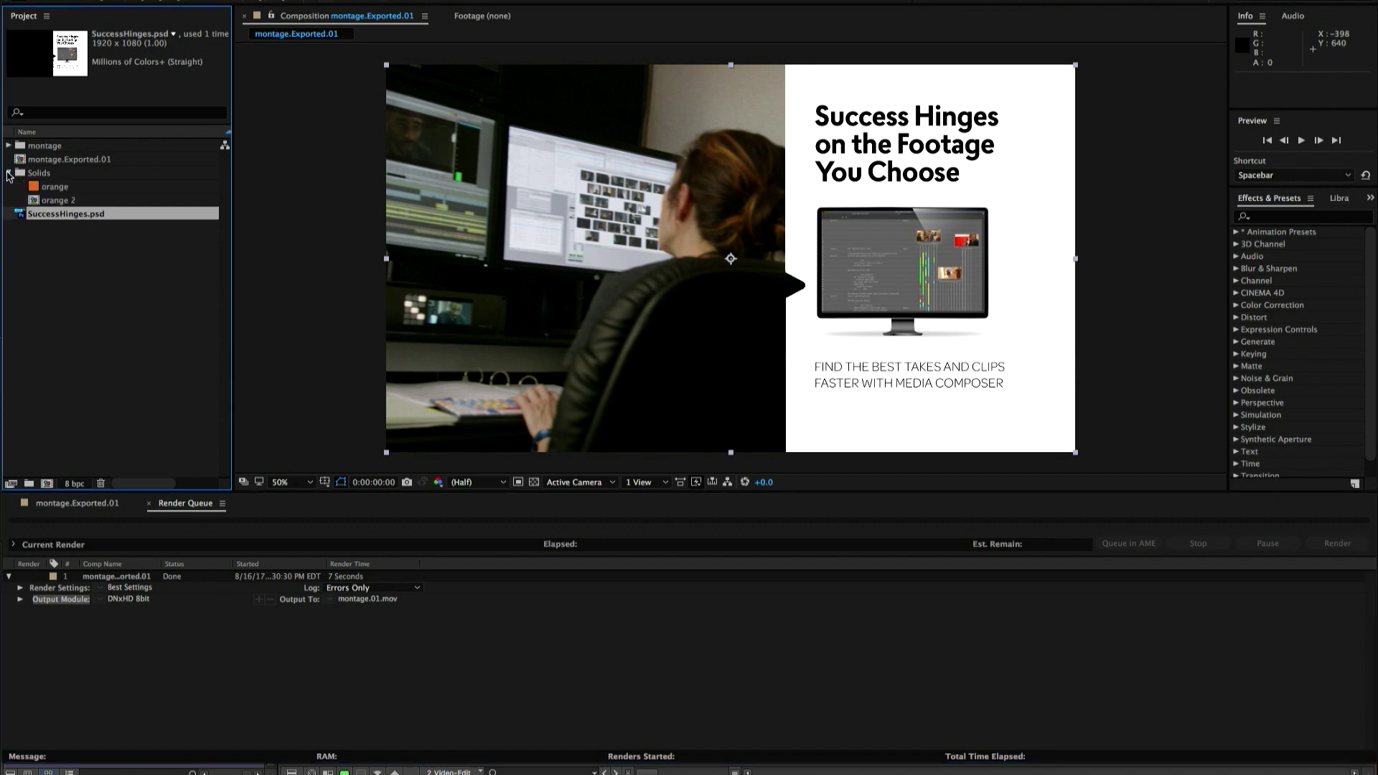
left_click(65, 187)
left_click_drag(33, 188, 732, 260)
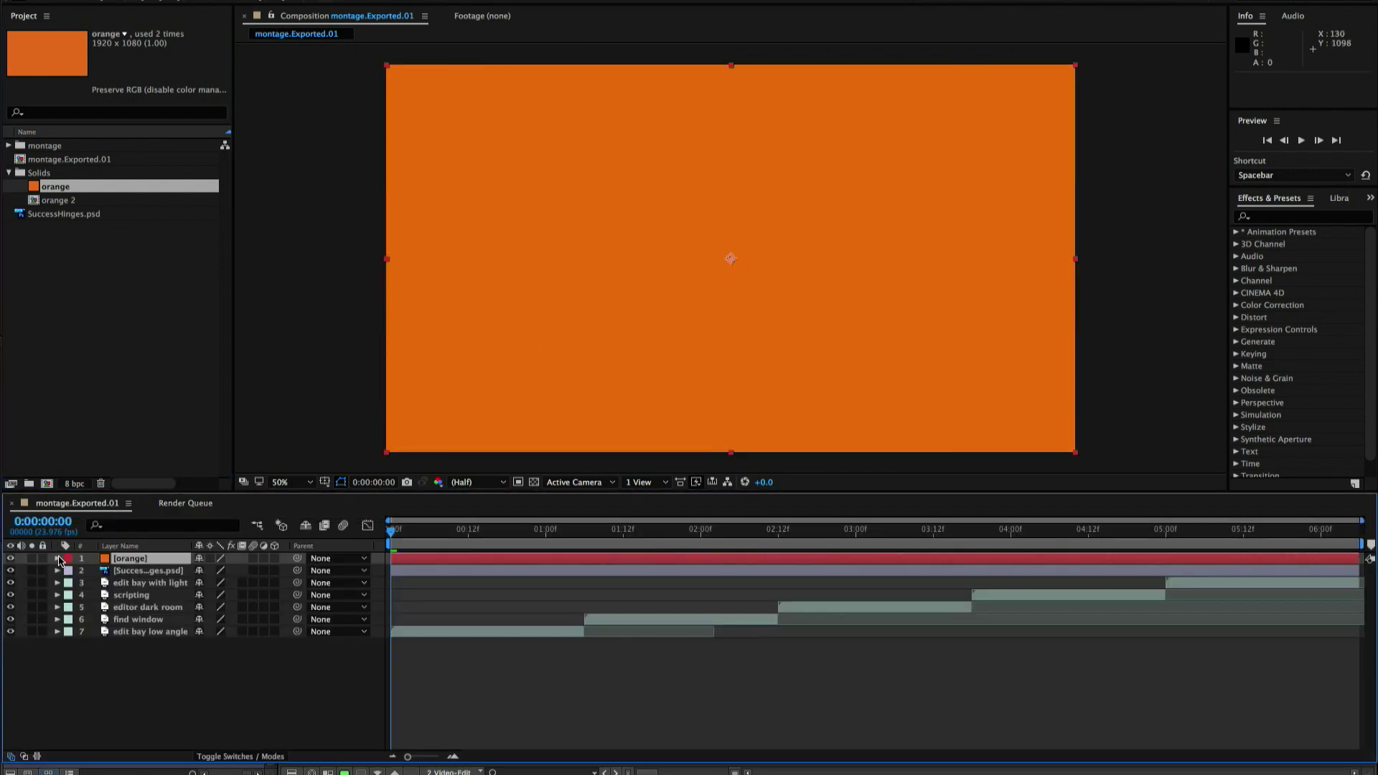
Set the orange solid's Opacity to 50% and move it below the SuccessHinges.psd layer.
left_click(57, 558)
left_click(79, 574)
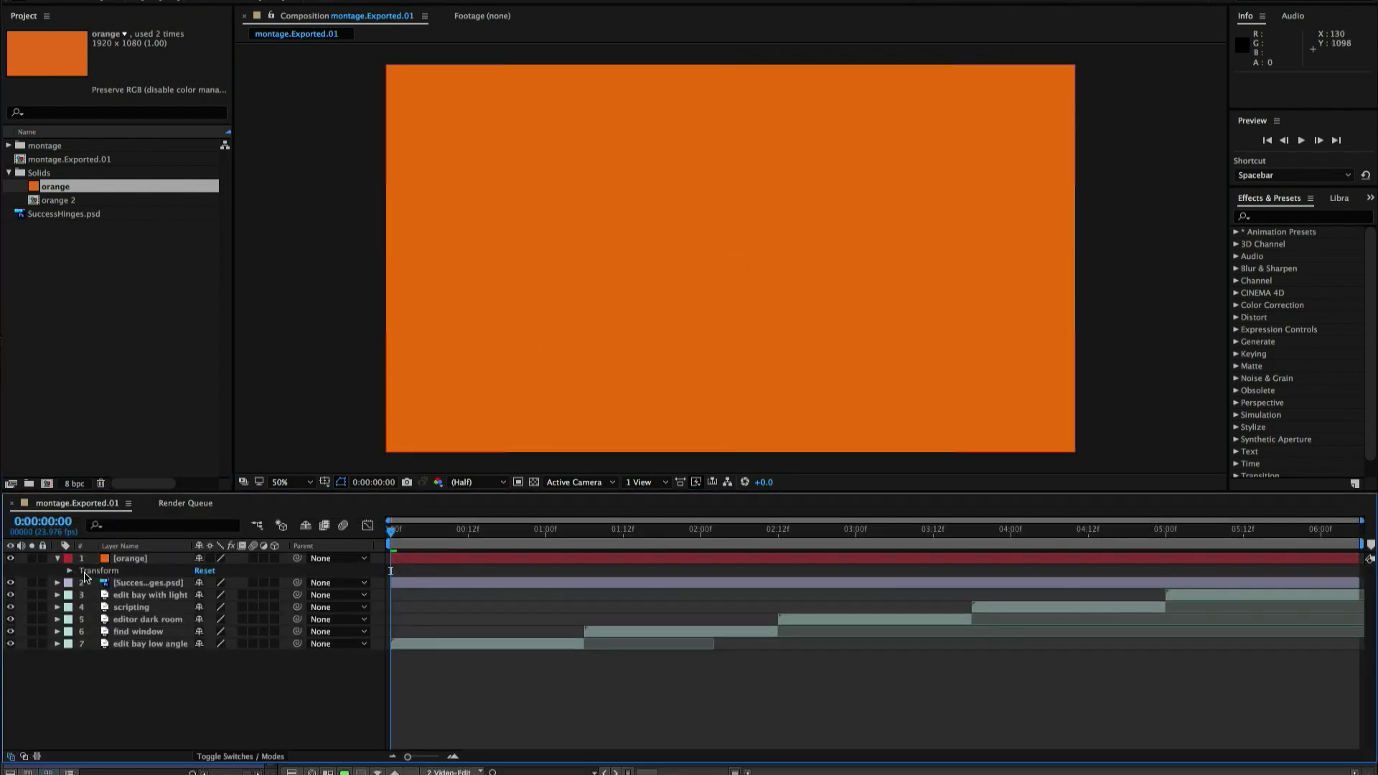
left_click(70, 571)
left_click(202, 633)
type("50")
key("Return")
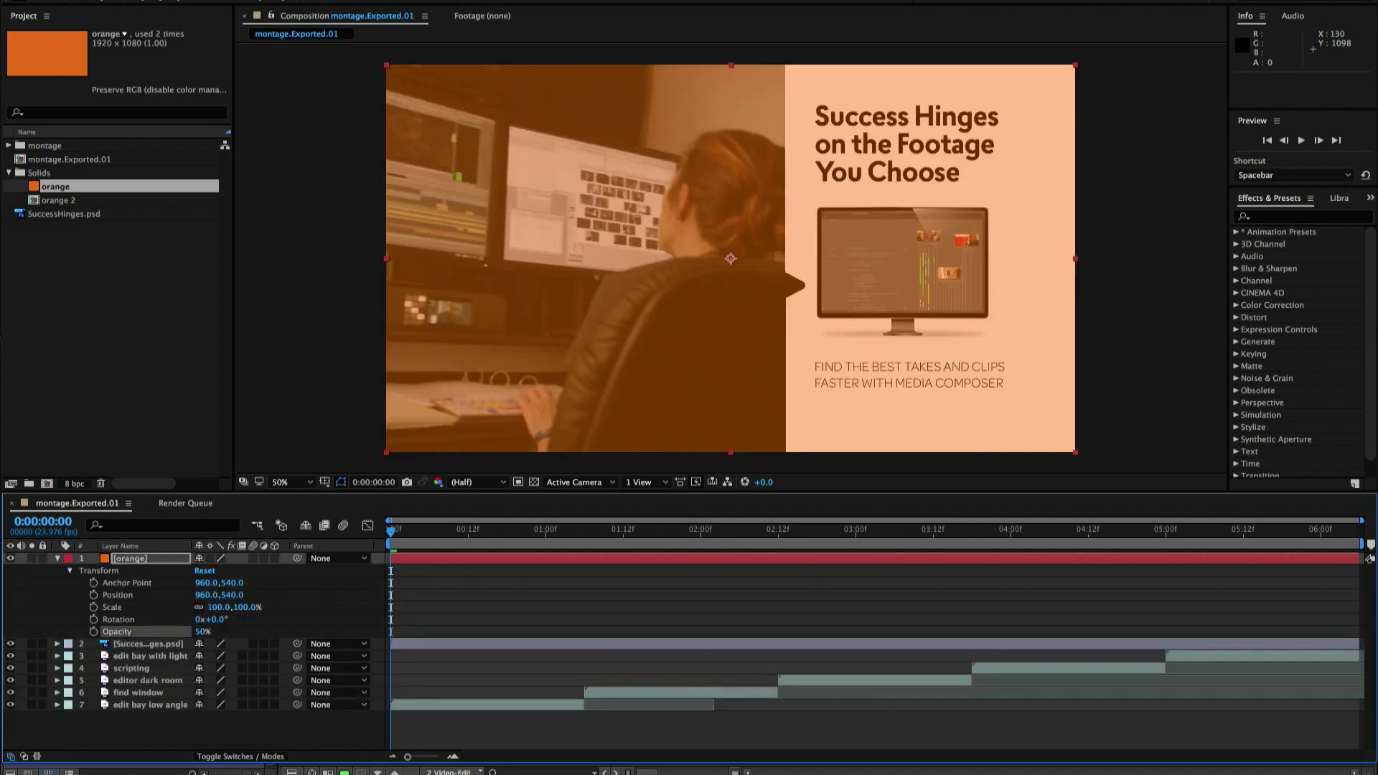
left_click(69, 570)
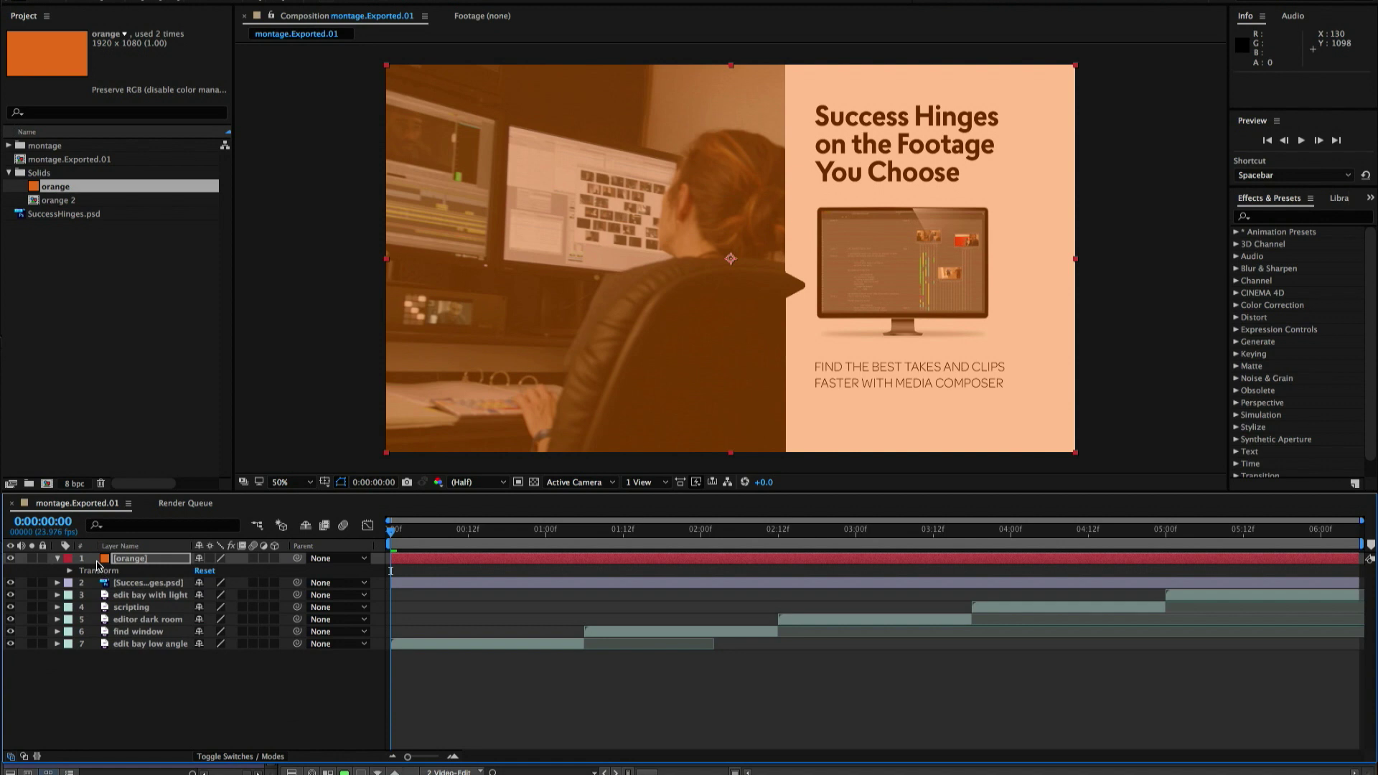
left_click_drag(140, 565, 143, 591)
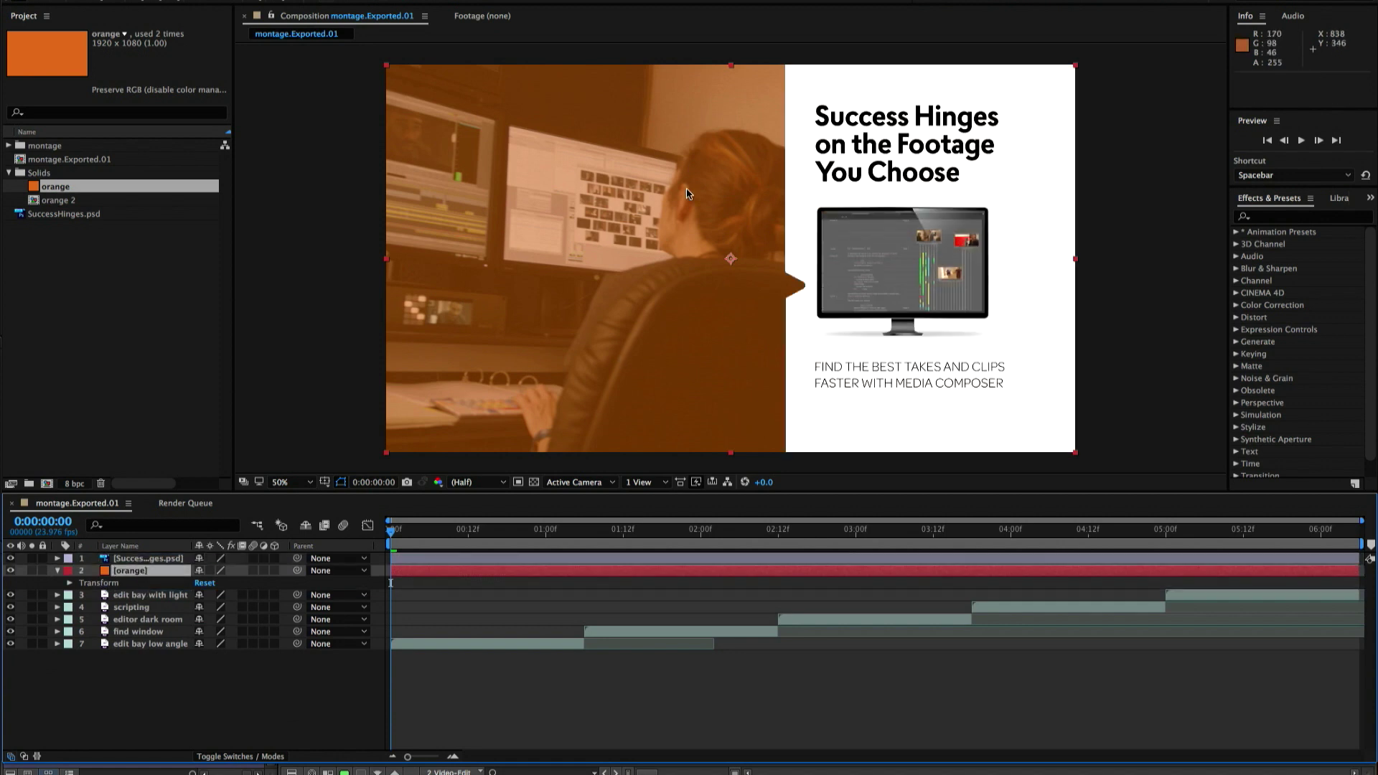
key("super+Tab")
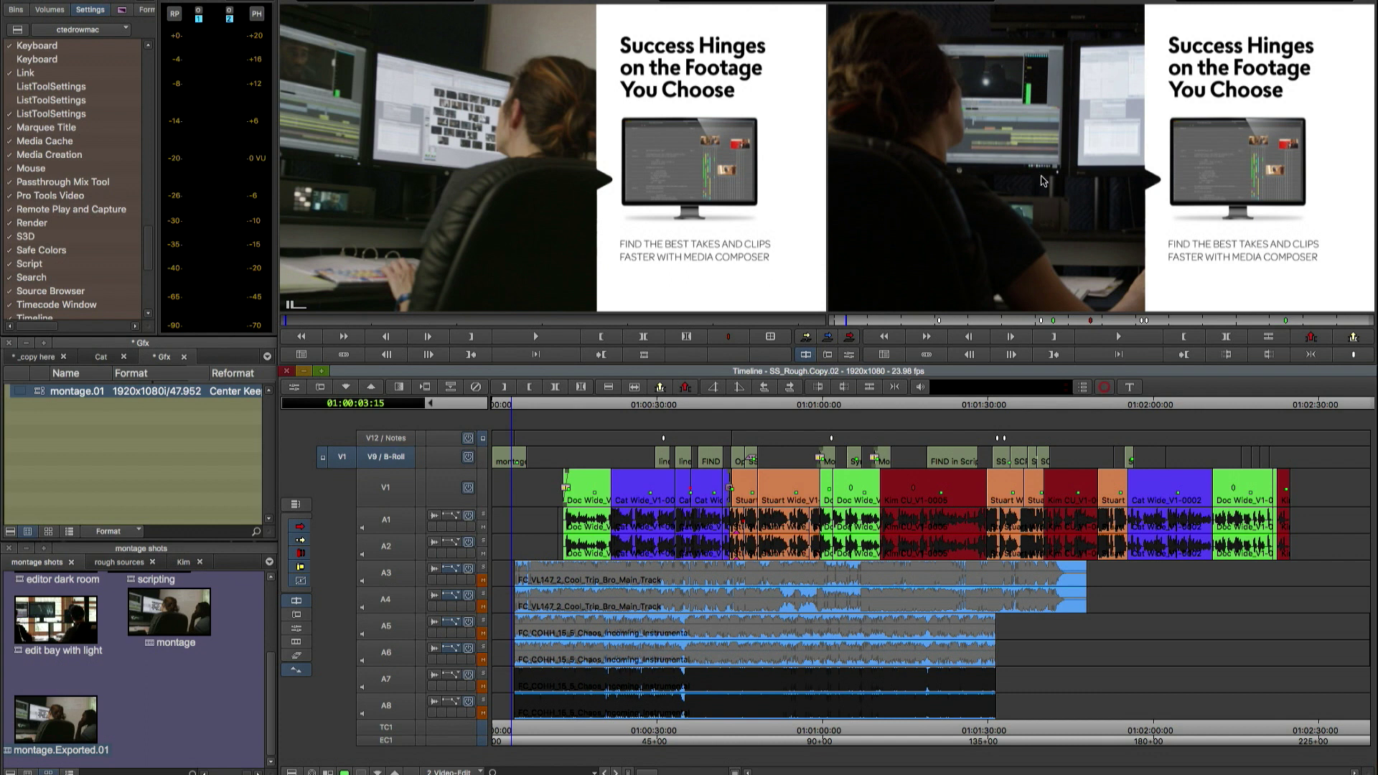
Select montage.01 in the Gfx bin, then go back to After Effects.
left_click(43, 397)
left_click(42, 396)
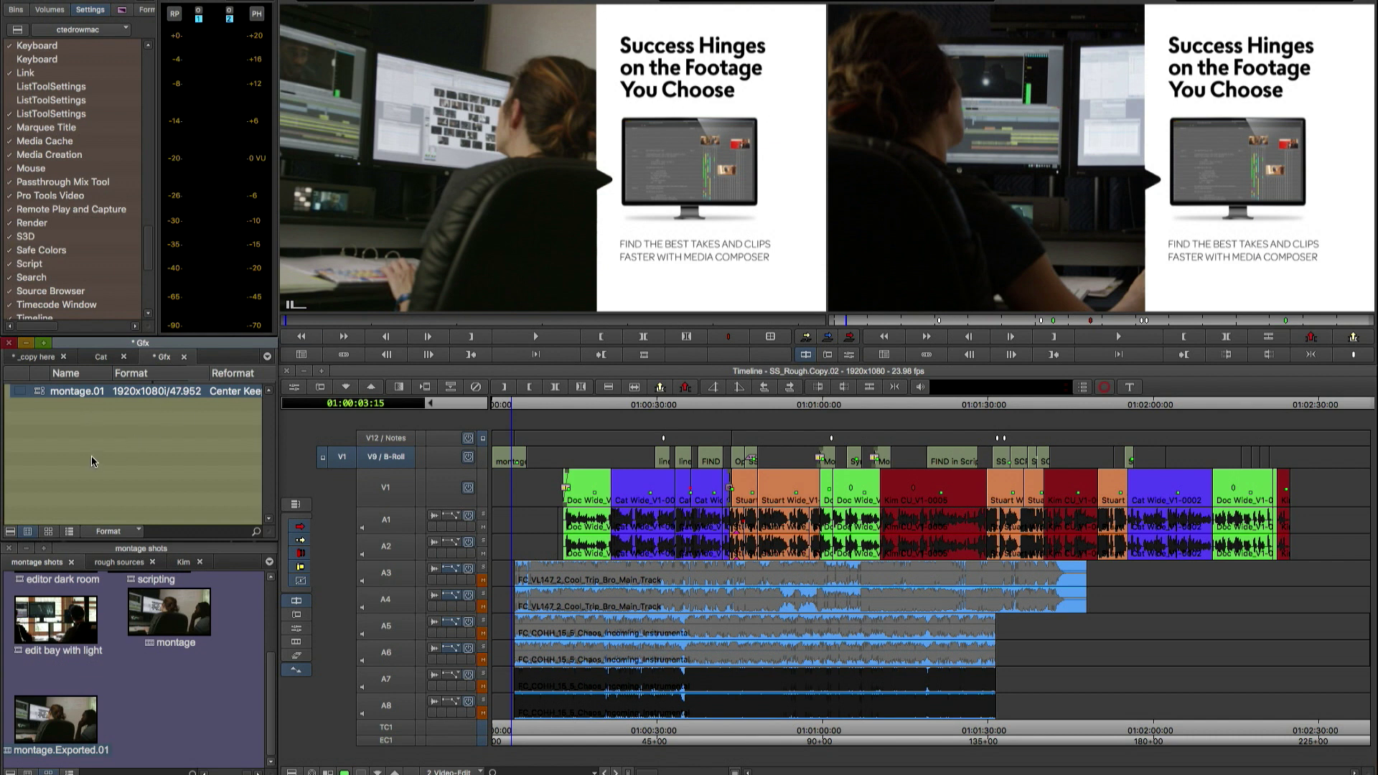
key("super+Tab")
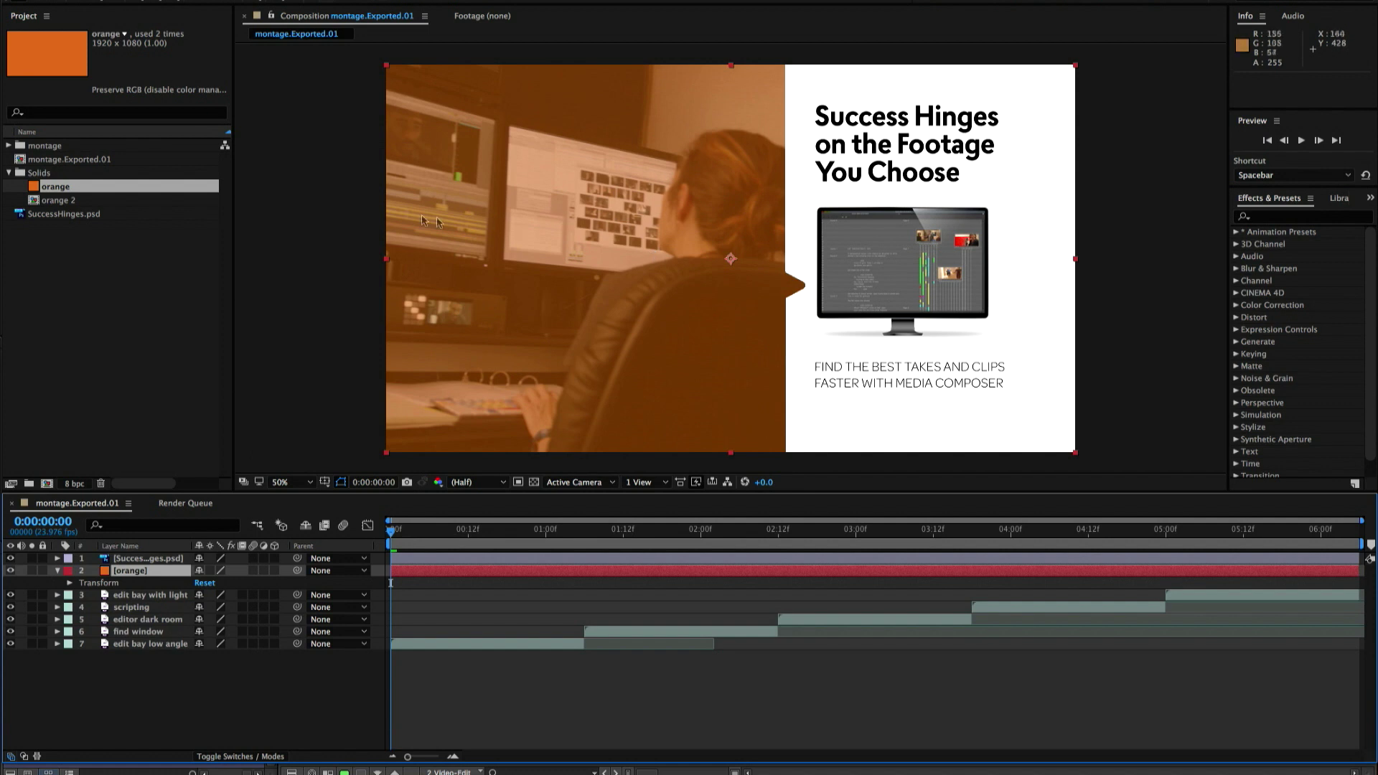
Queue montage.Exported.01 for rendering with the DNxHD 8bit output module.
left_click(215, 0)
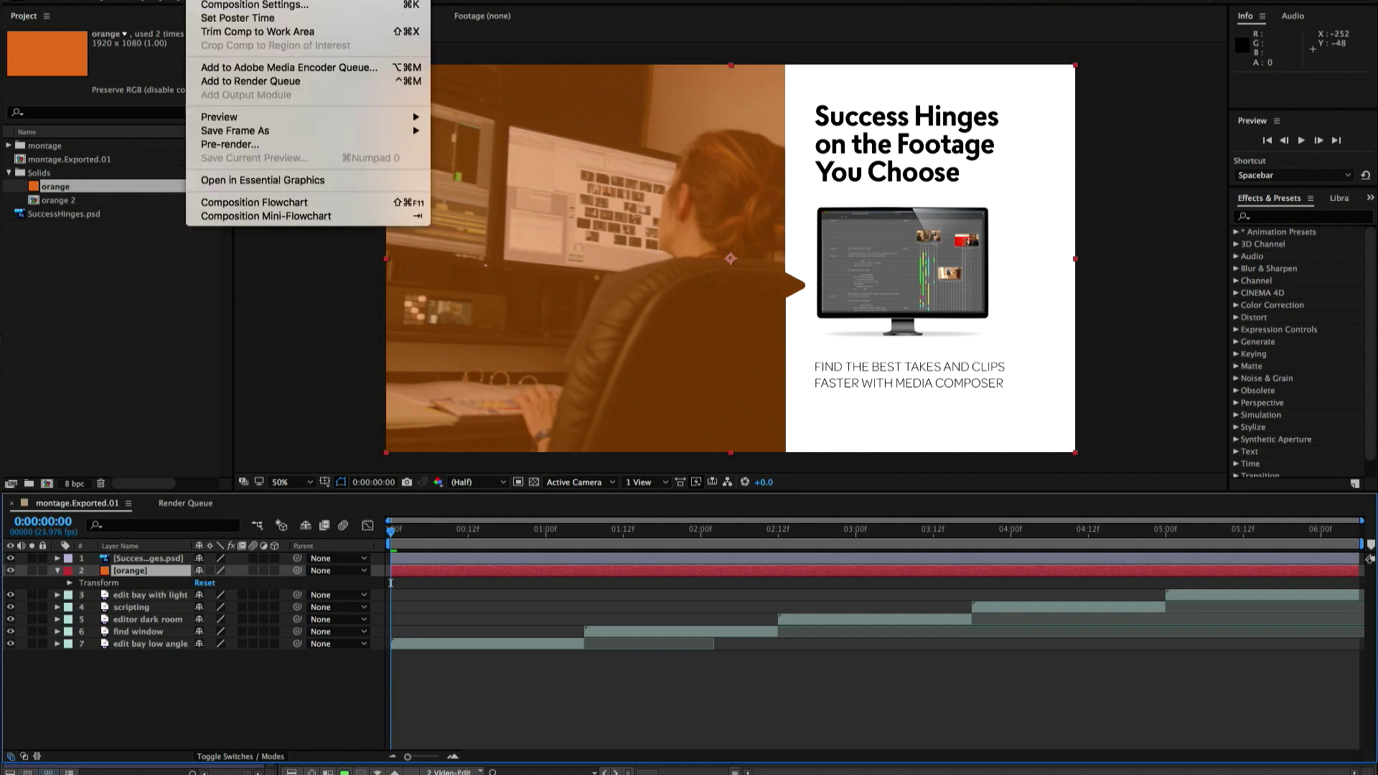
left_click(251, 82)
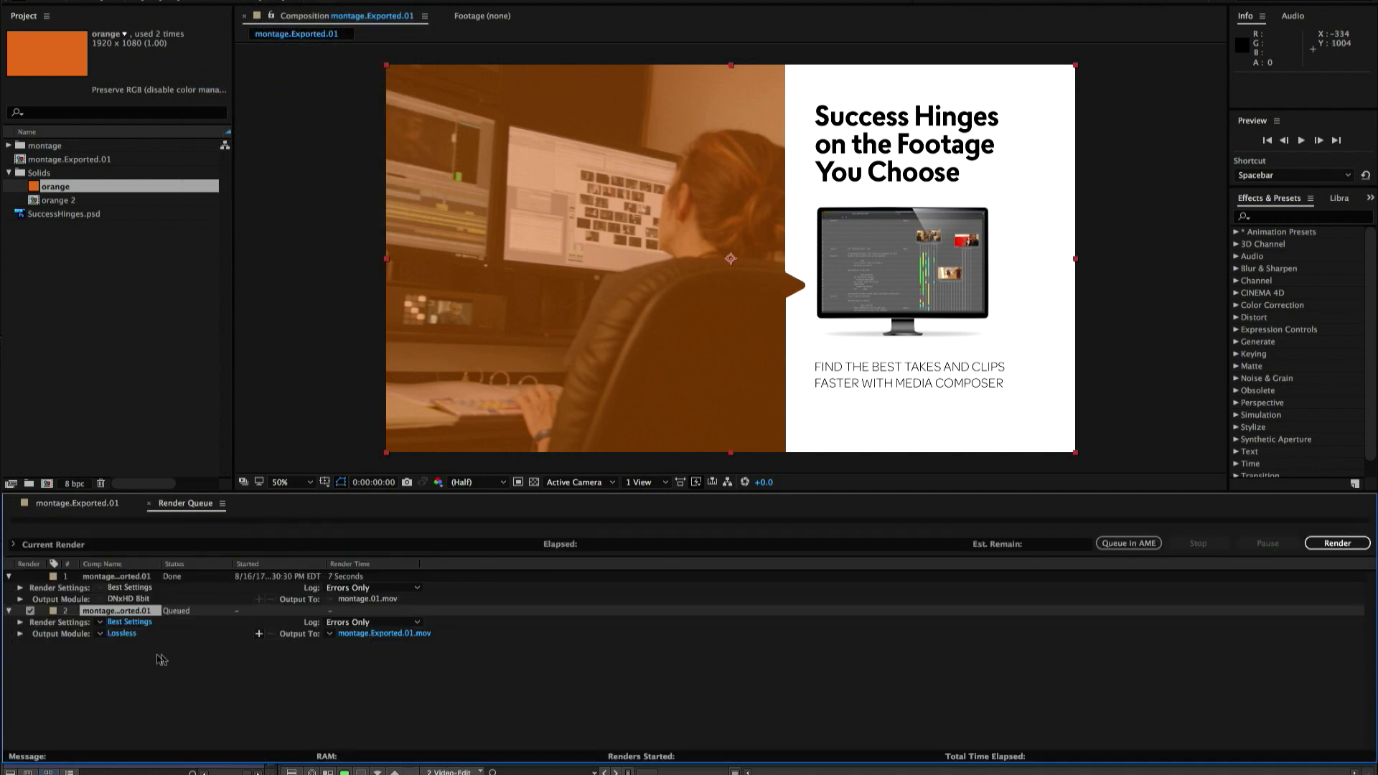
left_click(107, 634)
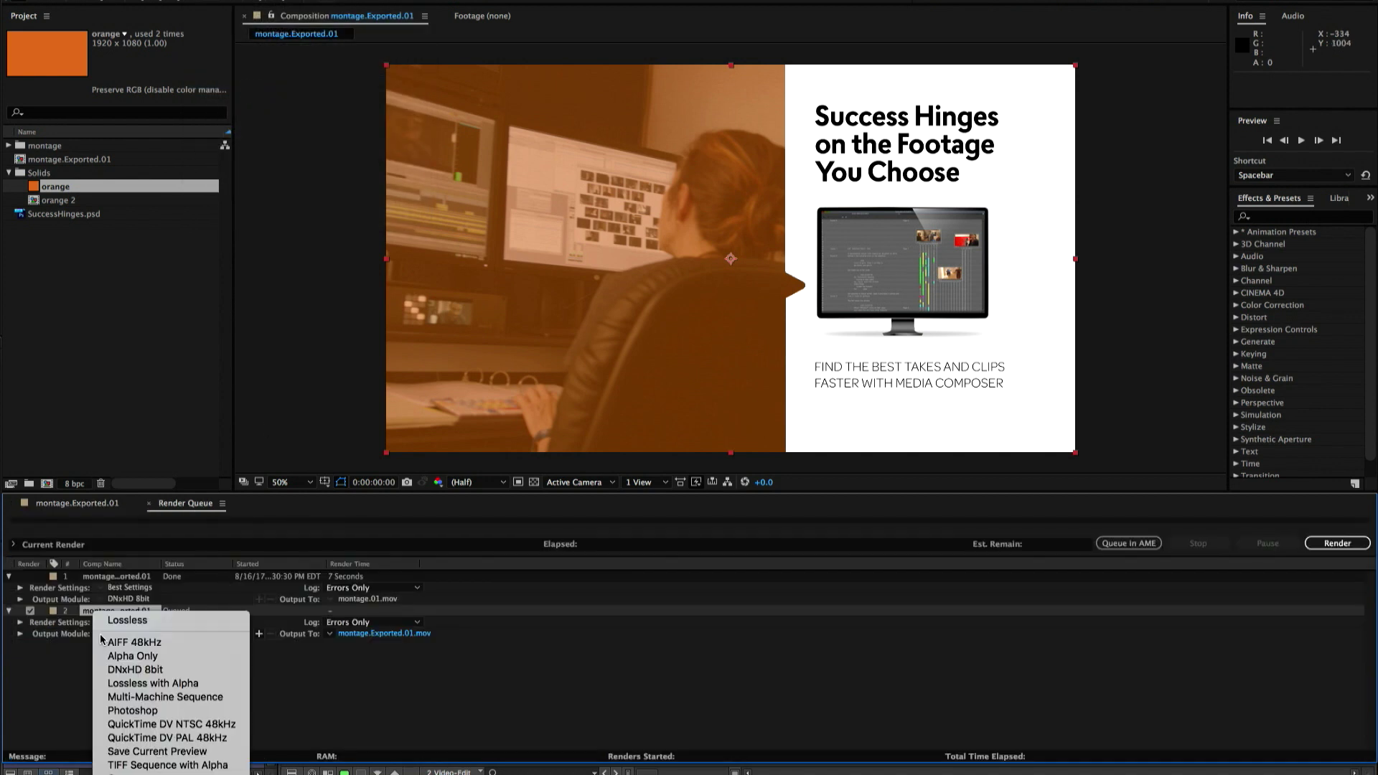
left_click(146, 670)
Render to montage.01.mov, replacing the existing file in the GFX folder.
left_click(384, 634)
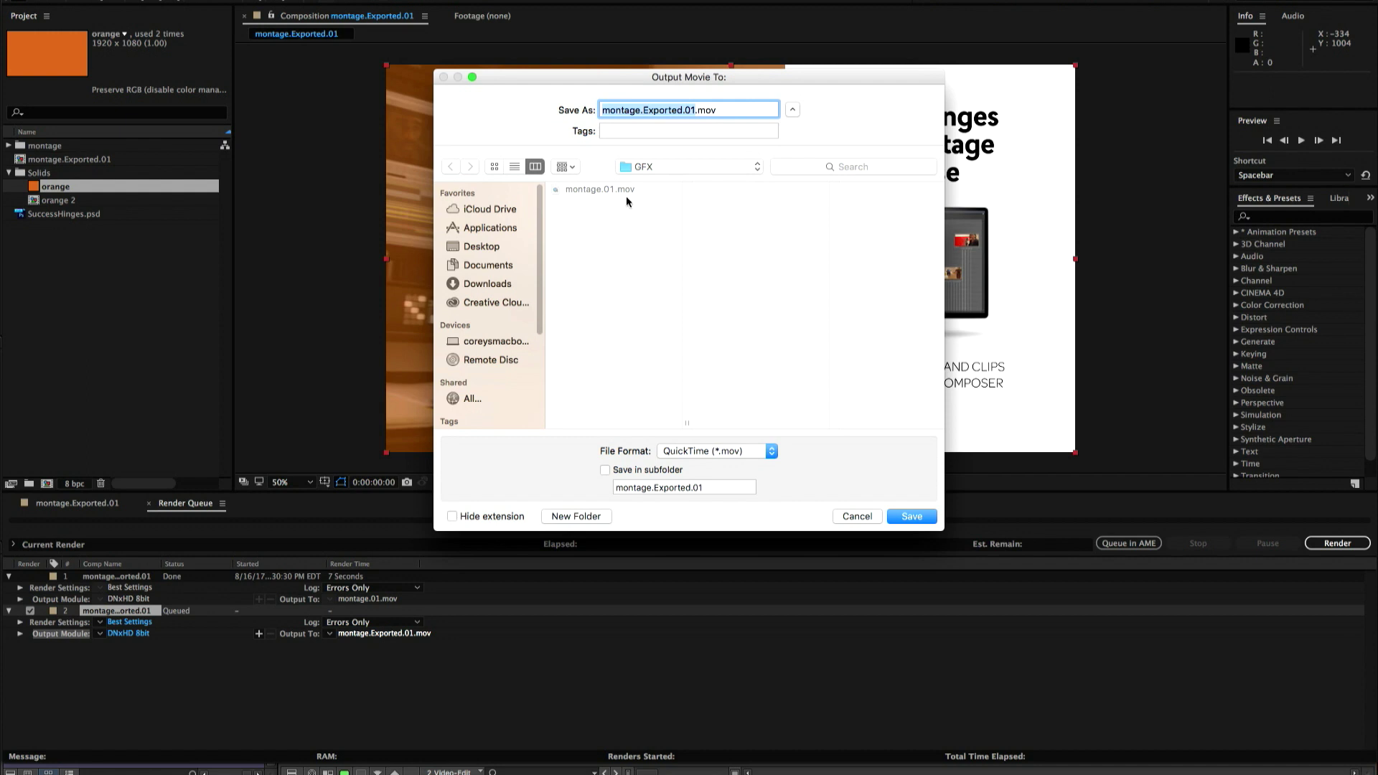
left_click(682, 110)
key("BackSpace")
key("BackSpace")
key("BackSpace")
key("BackSpace")
key("BackSpace")
key("BackSpace")
key("BackSpace")
key("BackSpace")
key("BackSpace")
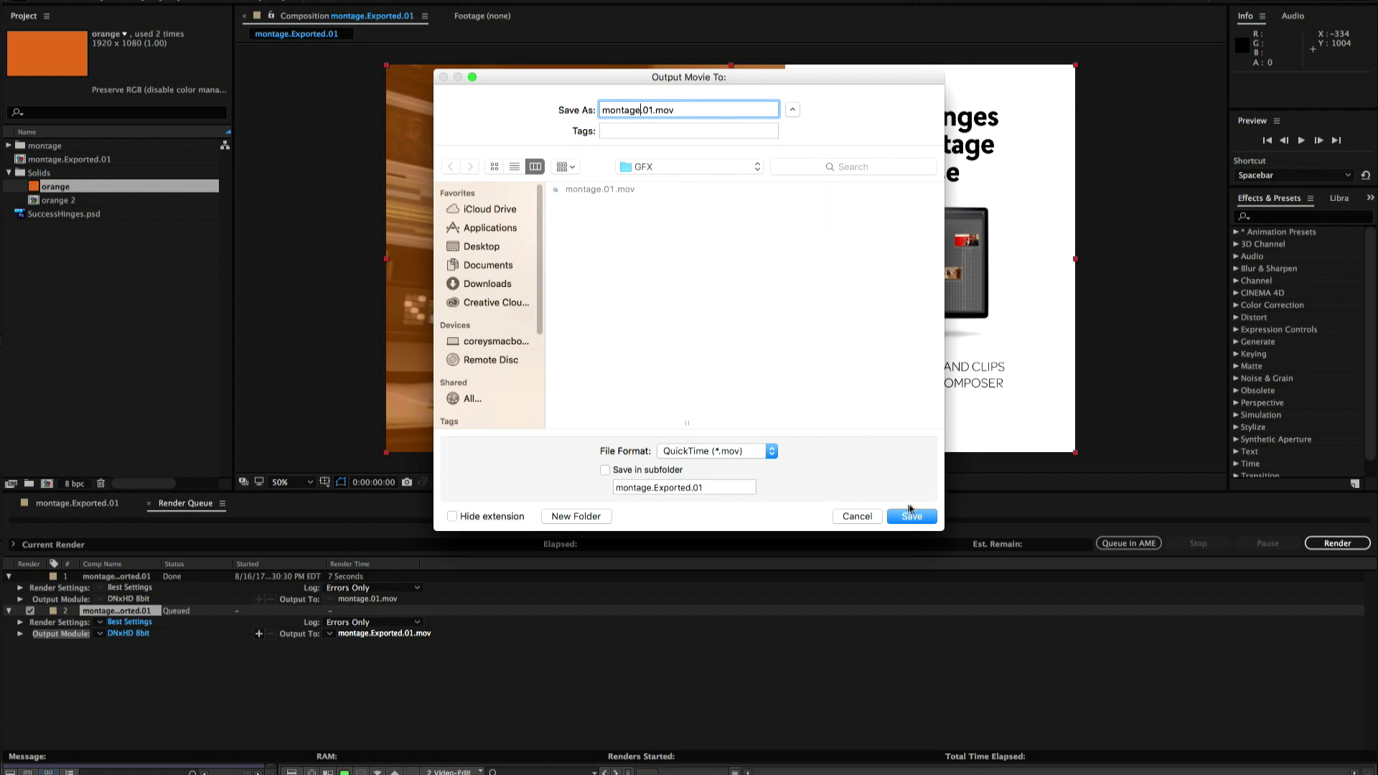
left_click(911, 516)
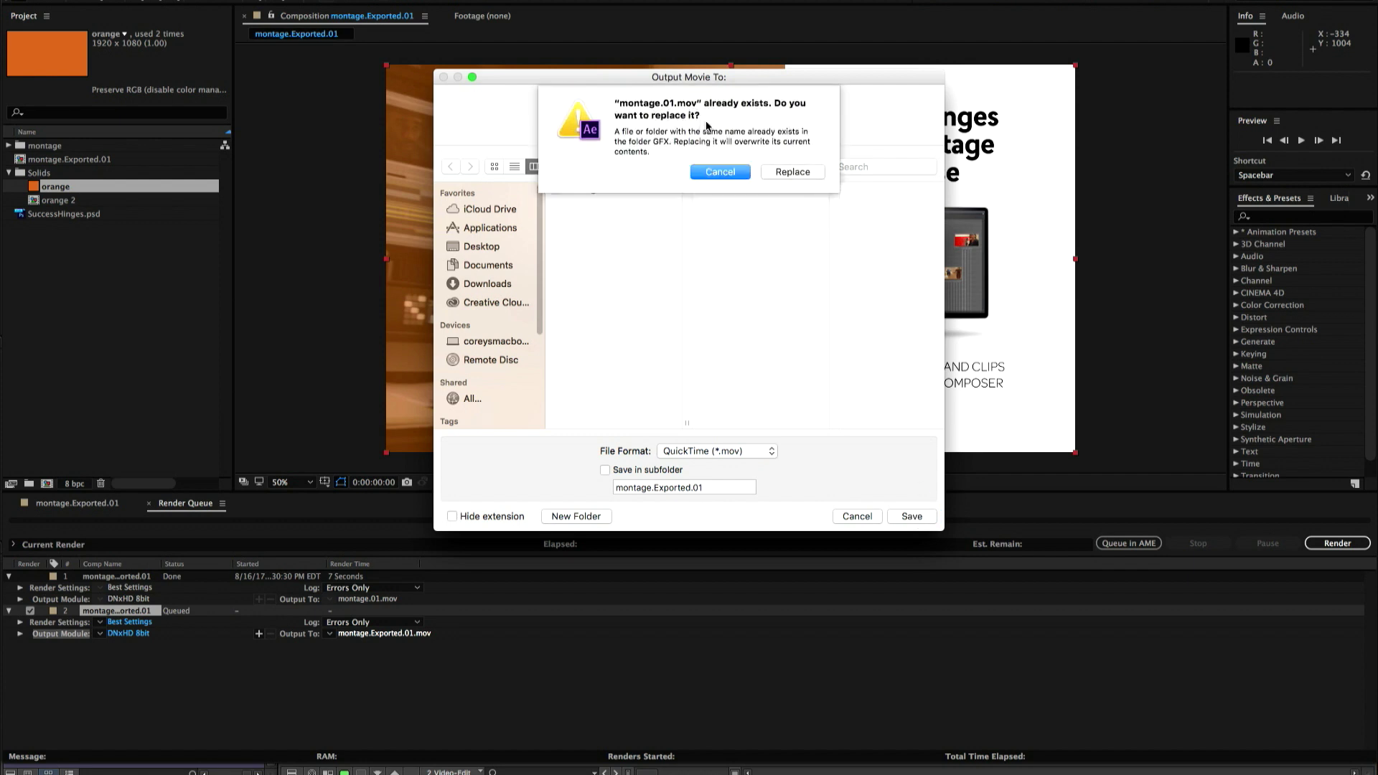
left_click(792, 172)
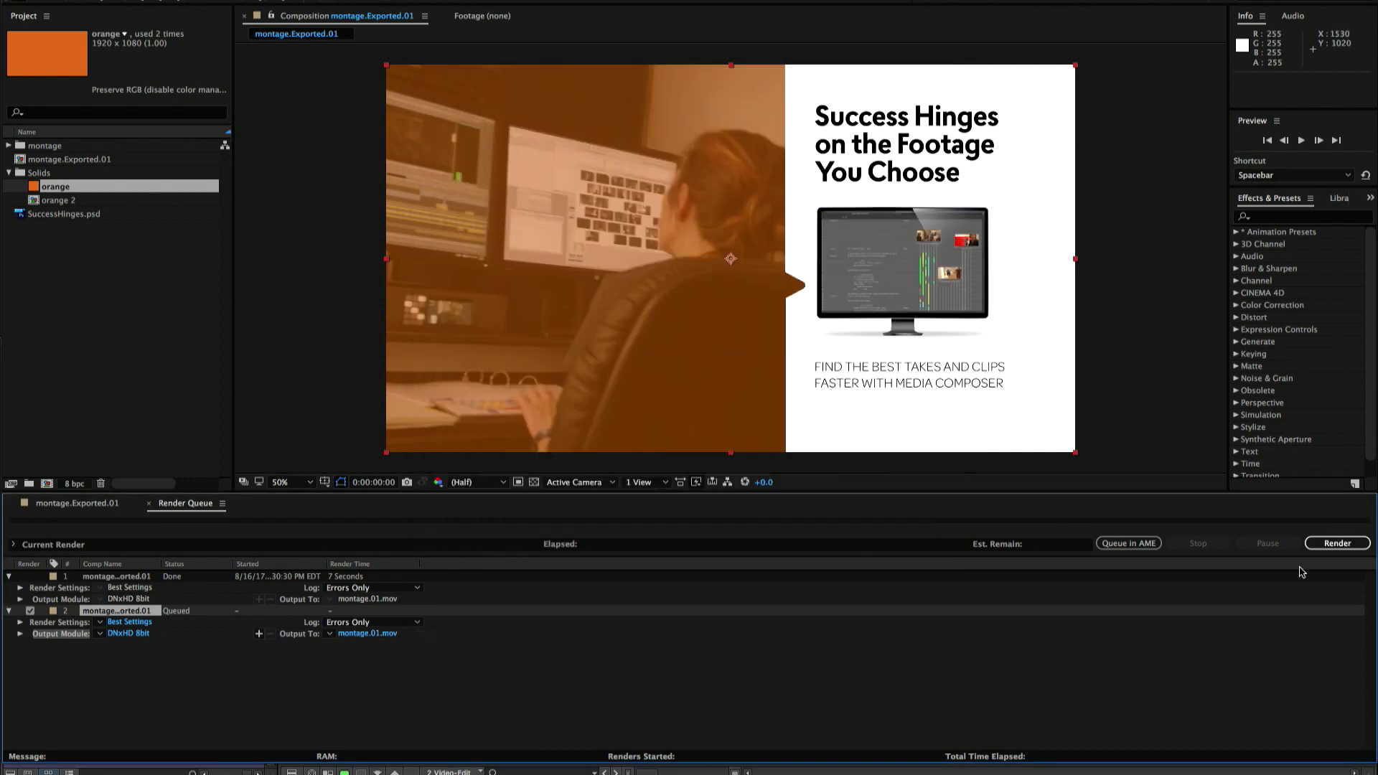
left_click(1338, 544)
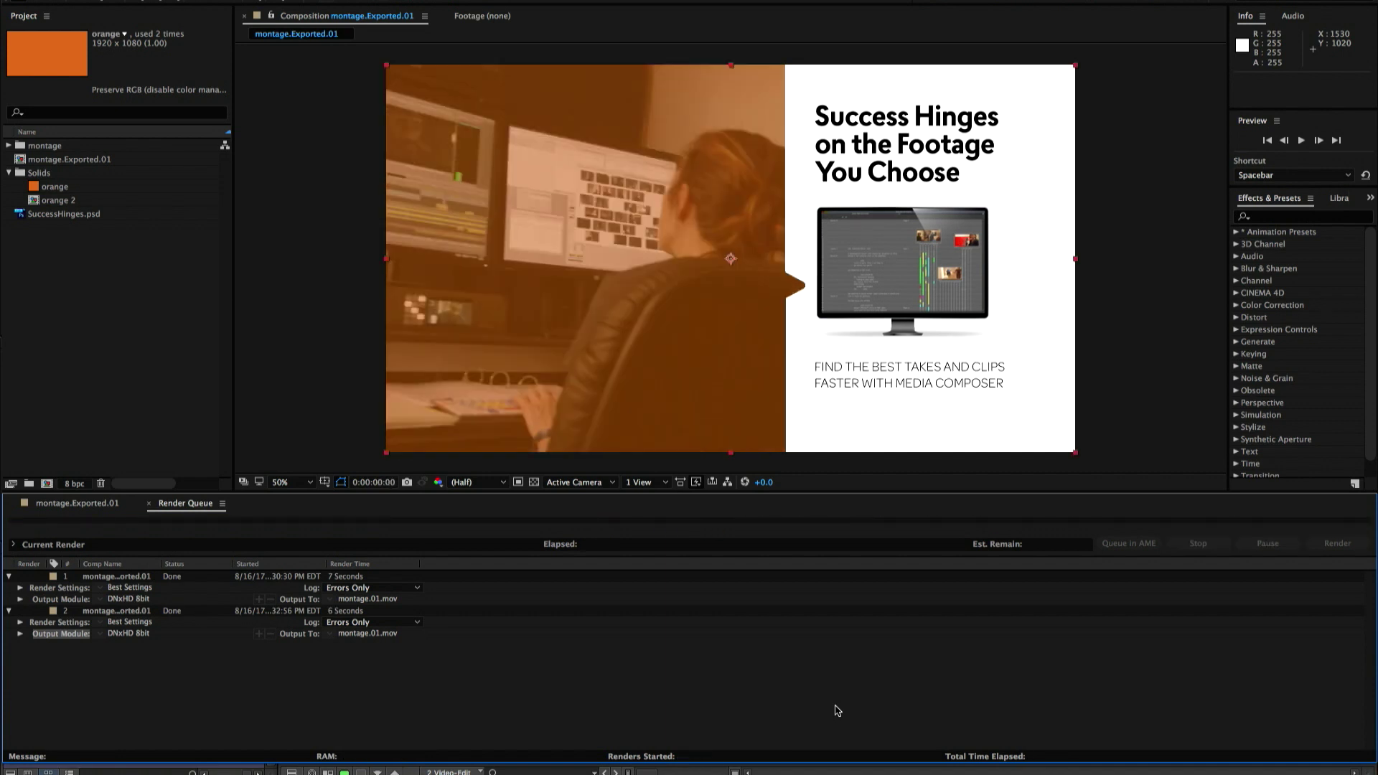
key("super+Tab")
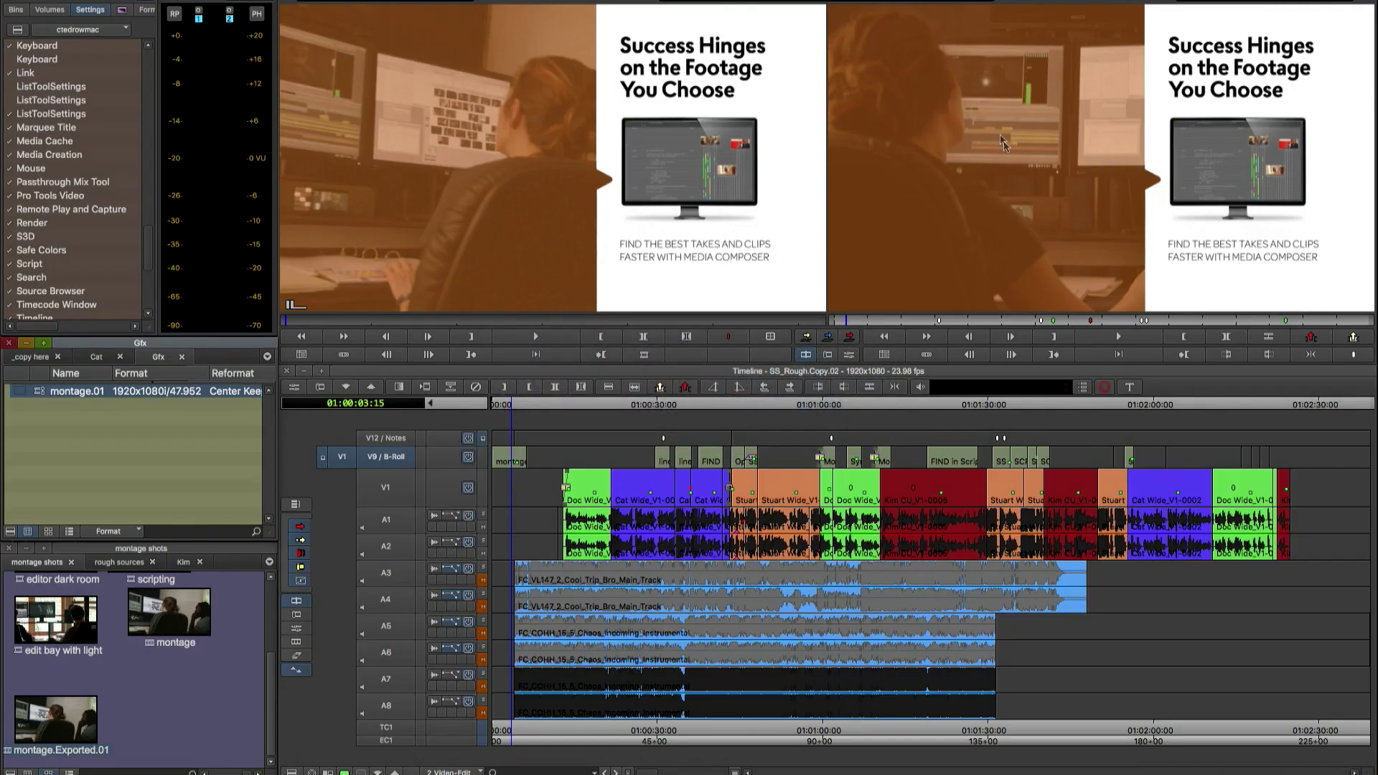
Scrub the timeline to review the montage graphic on V9.
mouse_move(508, 405)
left_mouse_down()
mouse_move(525, 411)
mouse_move(511, 408)
left_mouse_up()
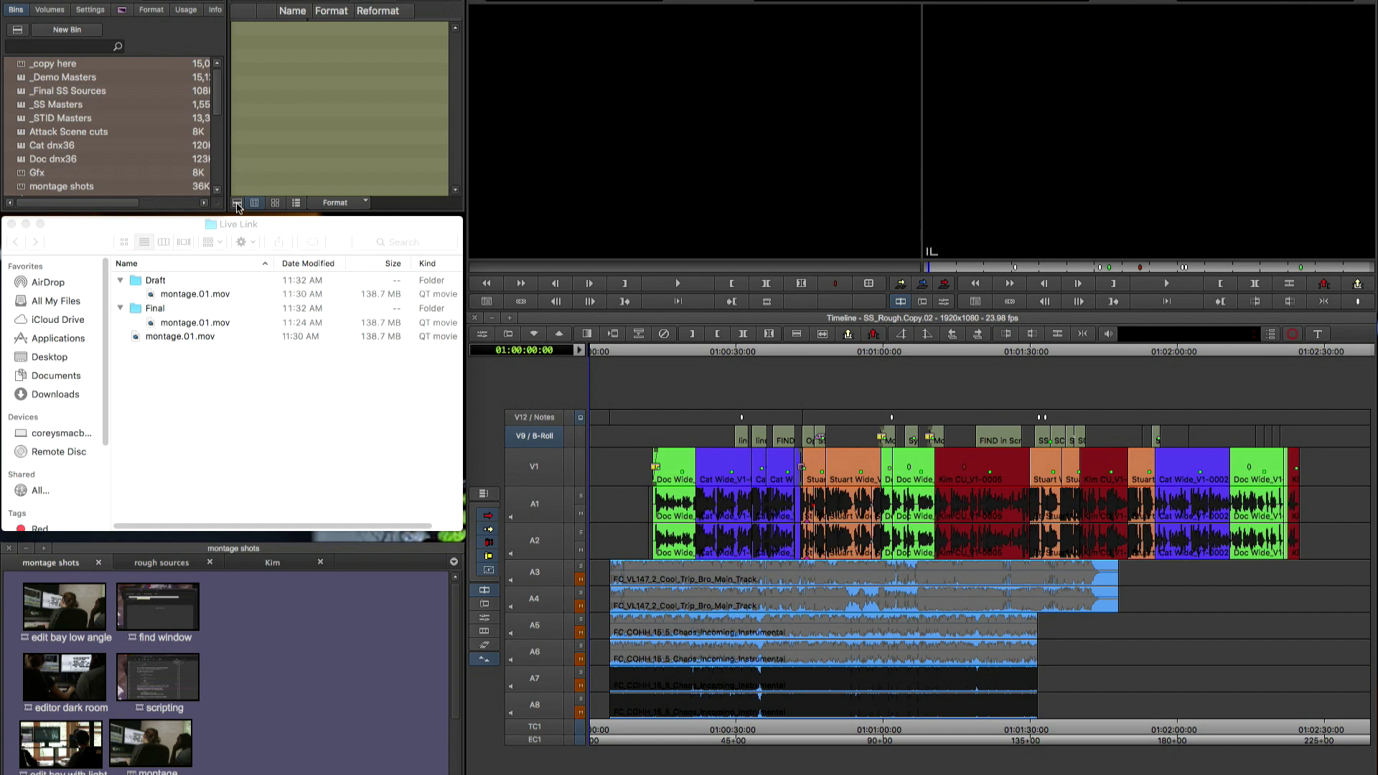
Link montage.01.mov from the Live Link folder into the Gfx bin via the Source Browser.
left_click(237, 205)
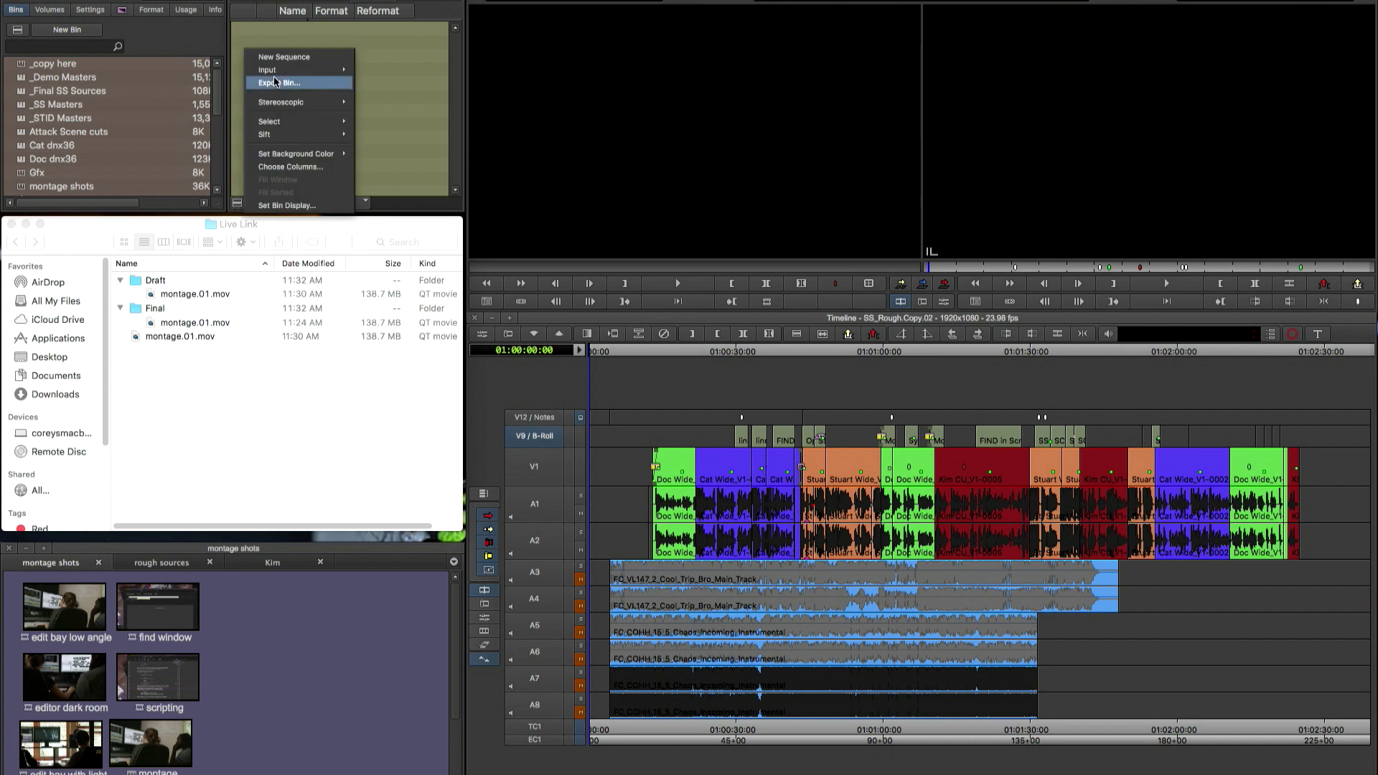
mouse_move(291, 70)
left_click(388, 73)
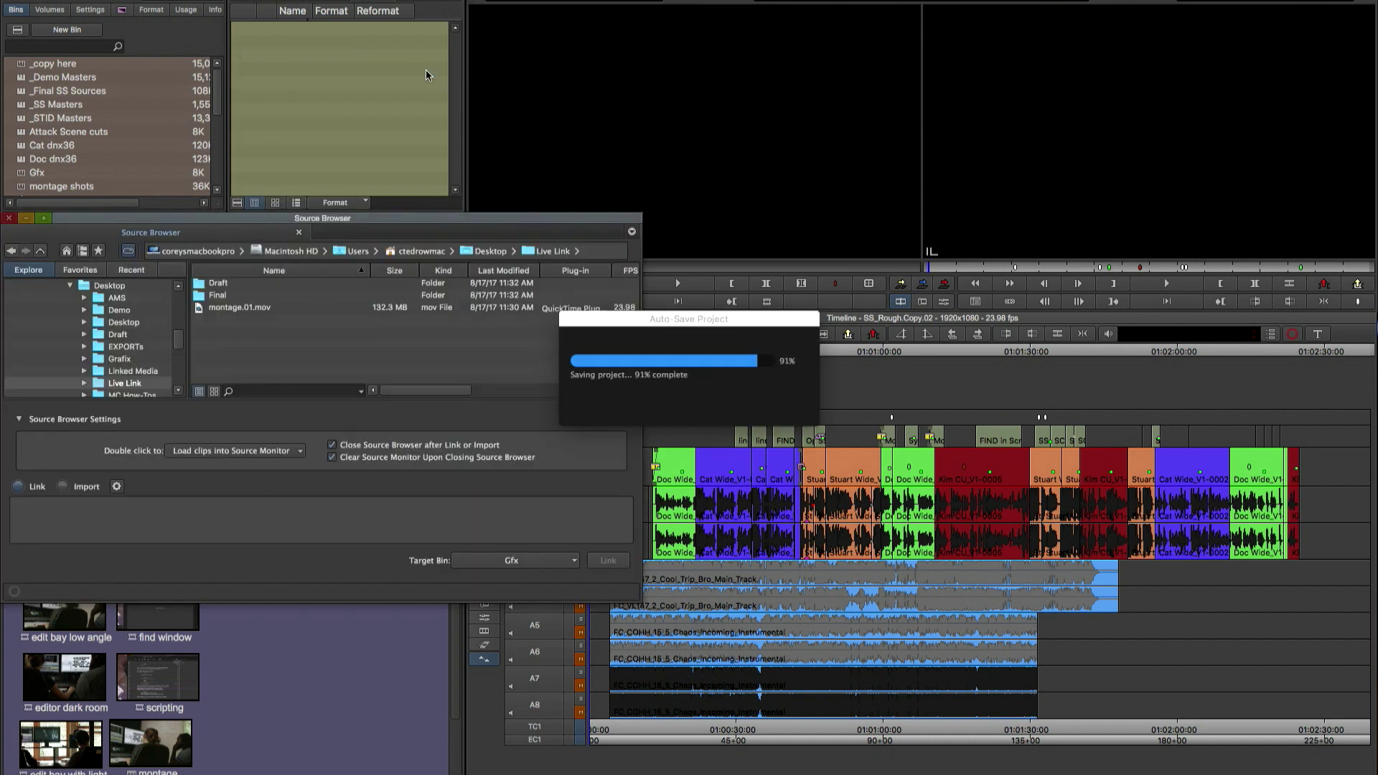
left_click(242, 308)
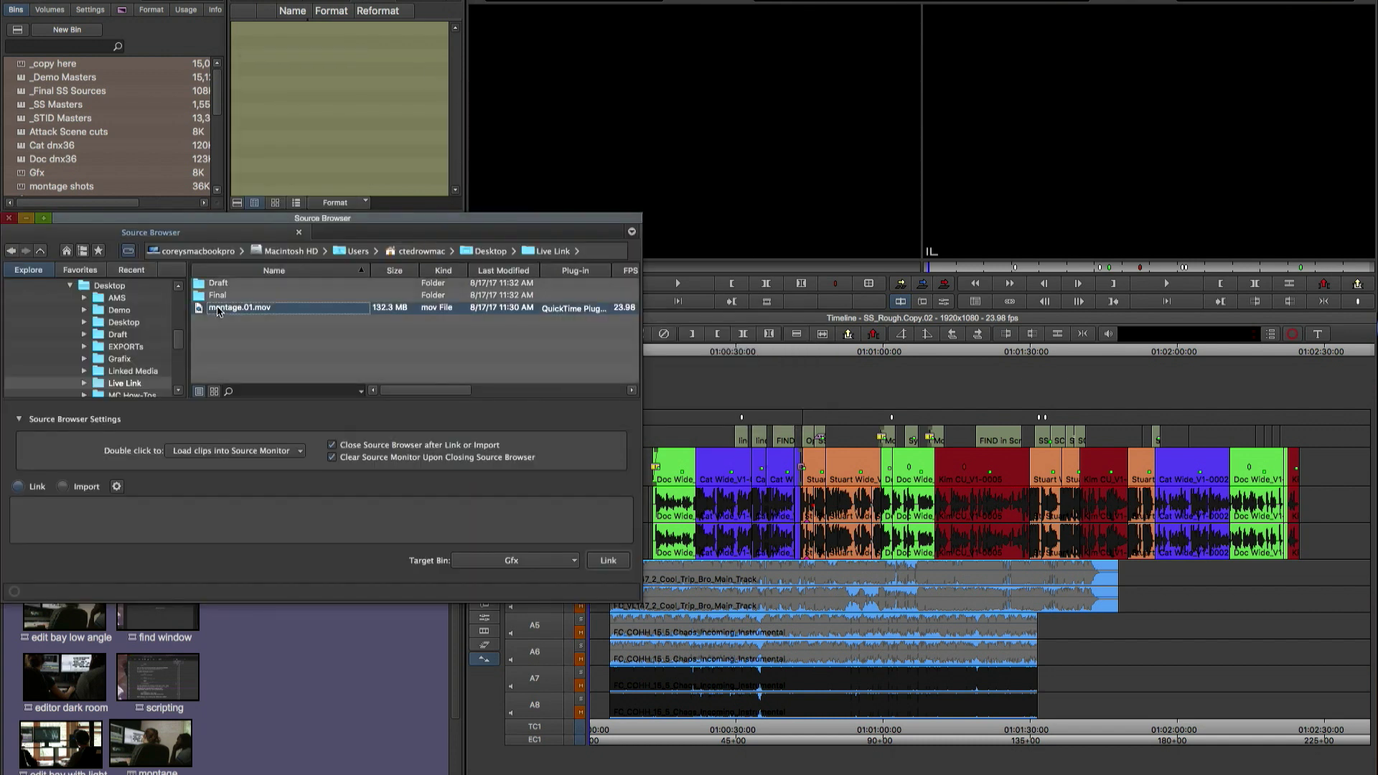
left_click(606, 561)
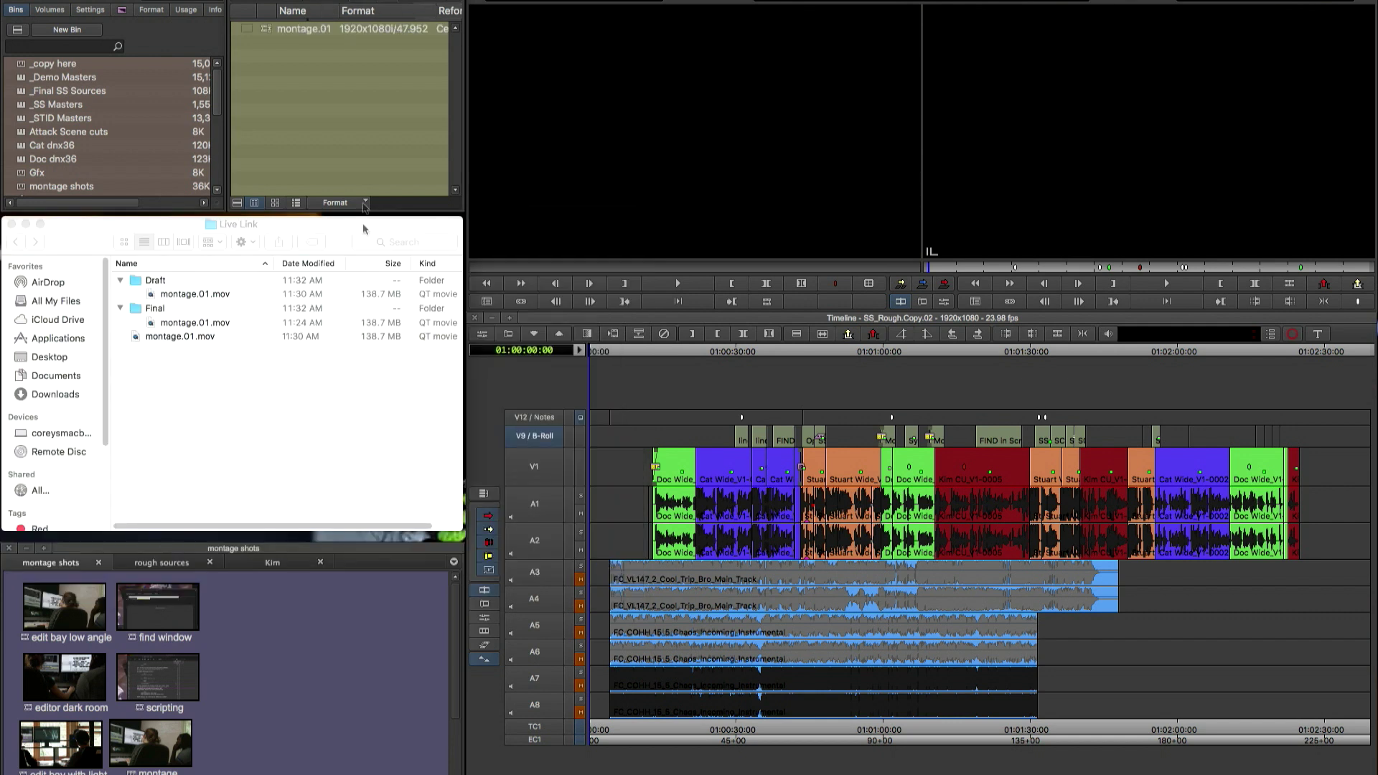
Overwrite the montage.01 clip onto V9 at the timeline start and scrub to play it.
double_click(272, 30)
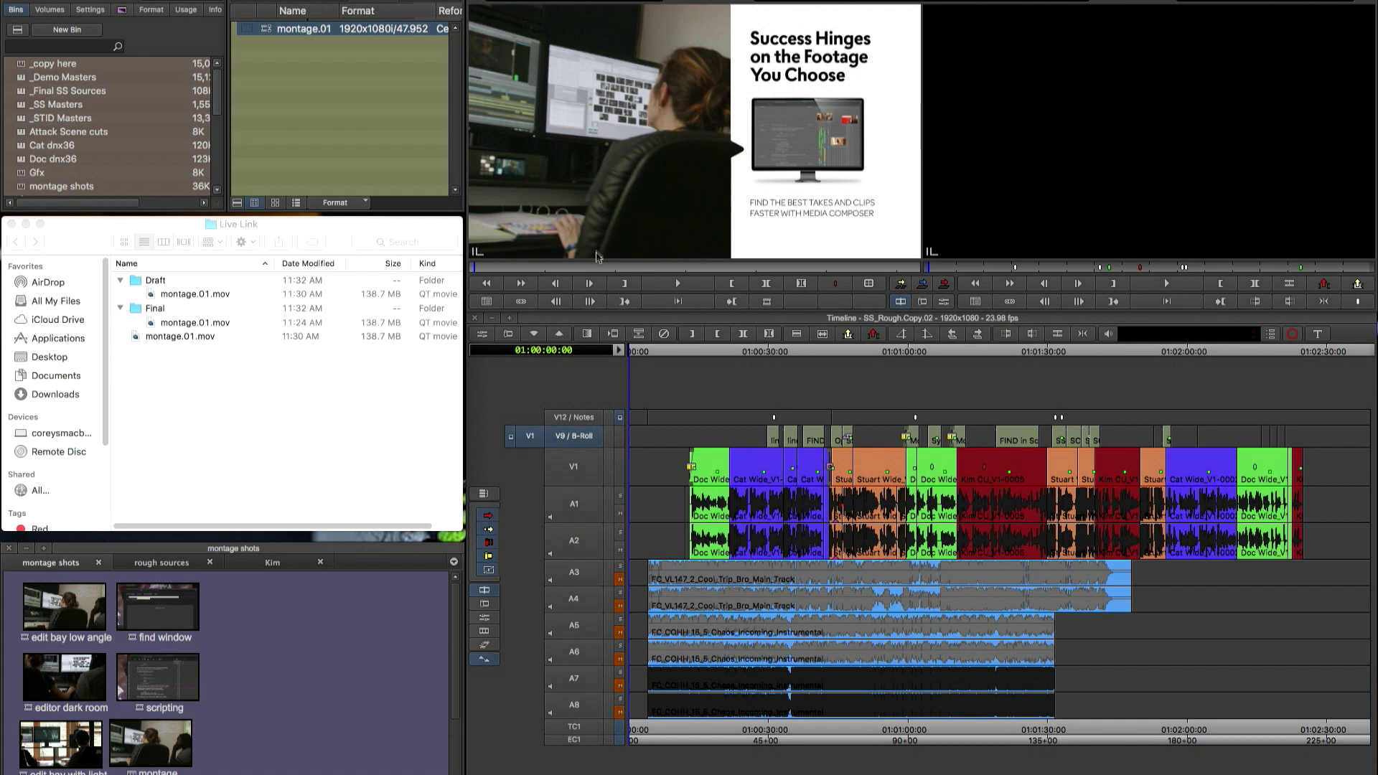
left_click(945, 287)
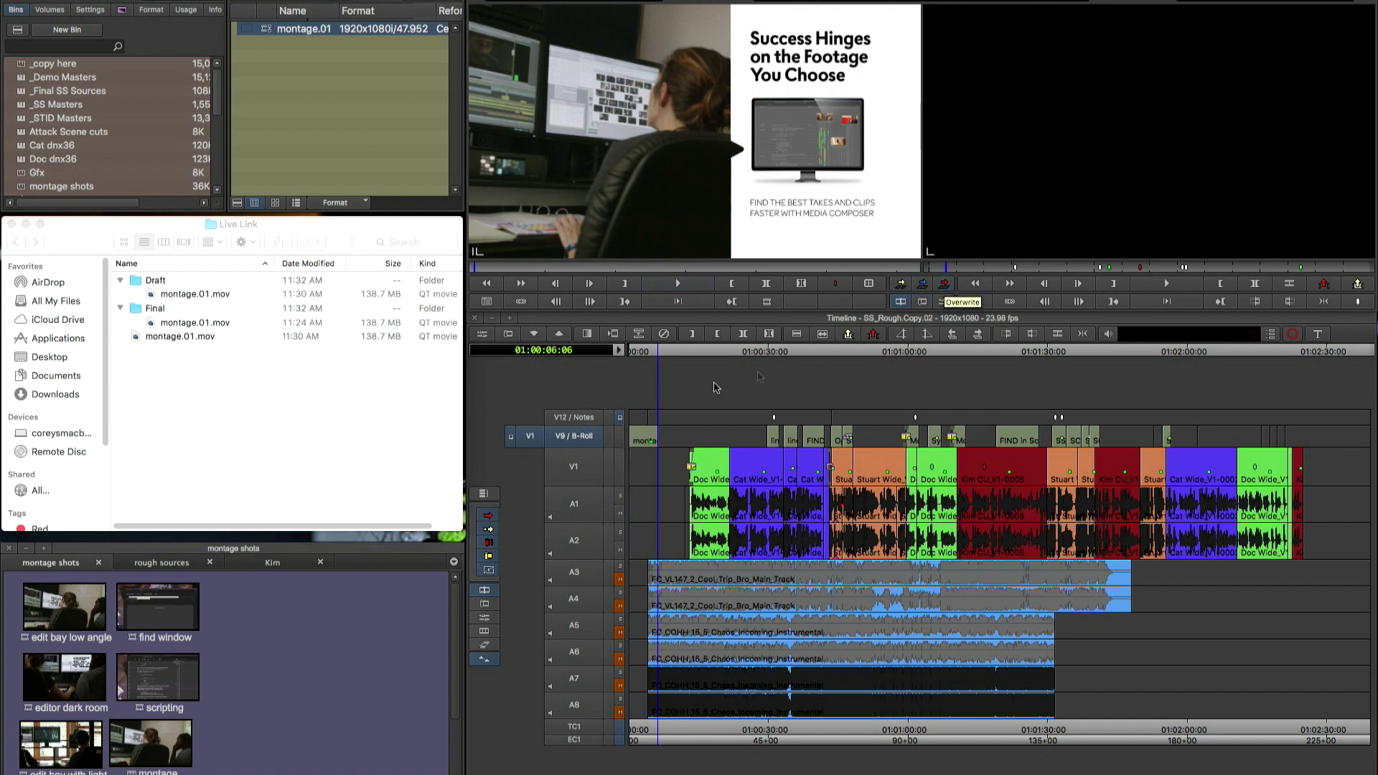
left_click_drag(644, 352, 648, 354)
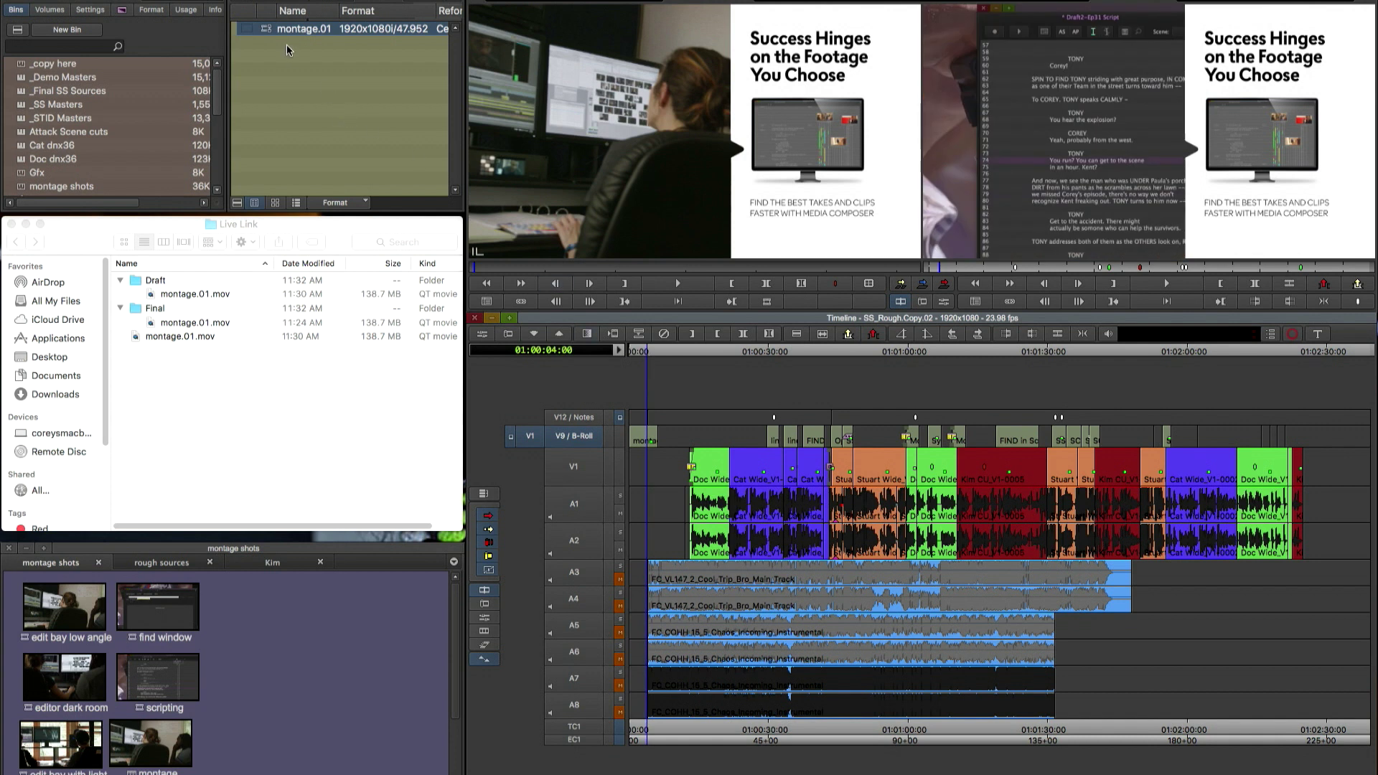
left_click(267, 225)
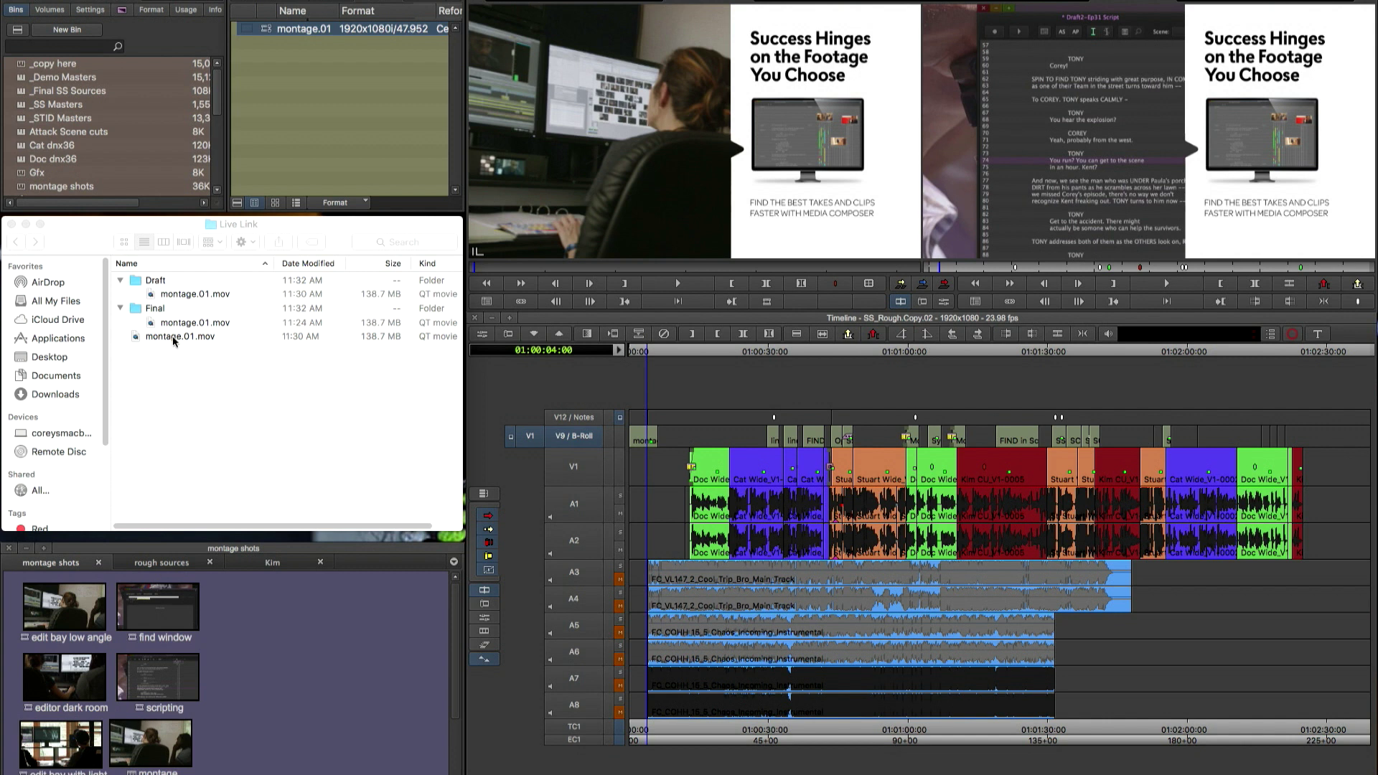
left_click(172, 407)
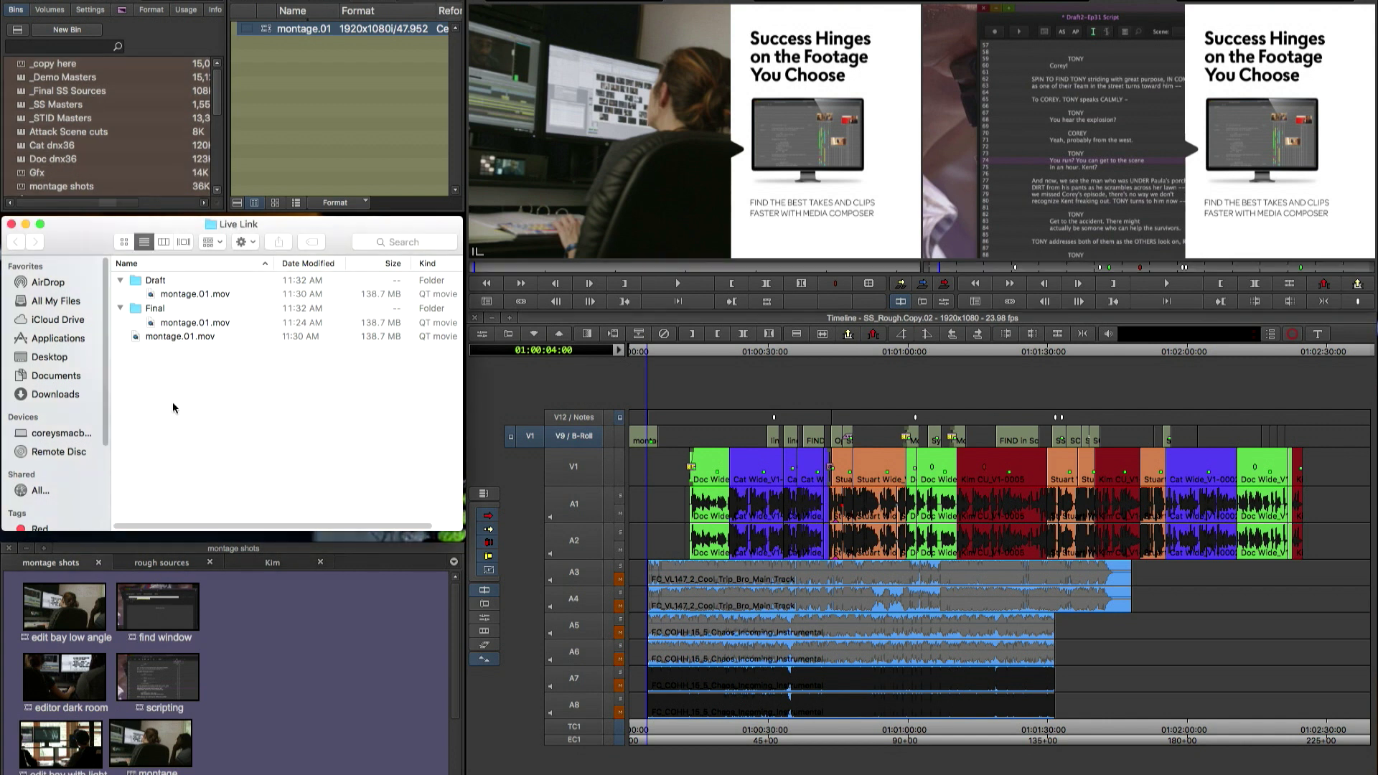
Replace the Live Link montage.01.mov with the Final version and confirm Avid's graphic updated.
left_click(231, 323)
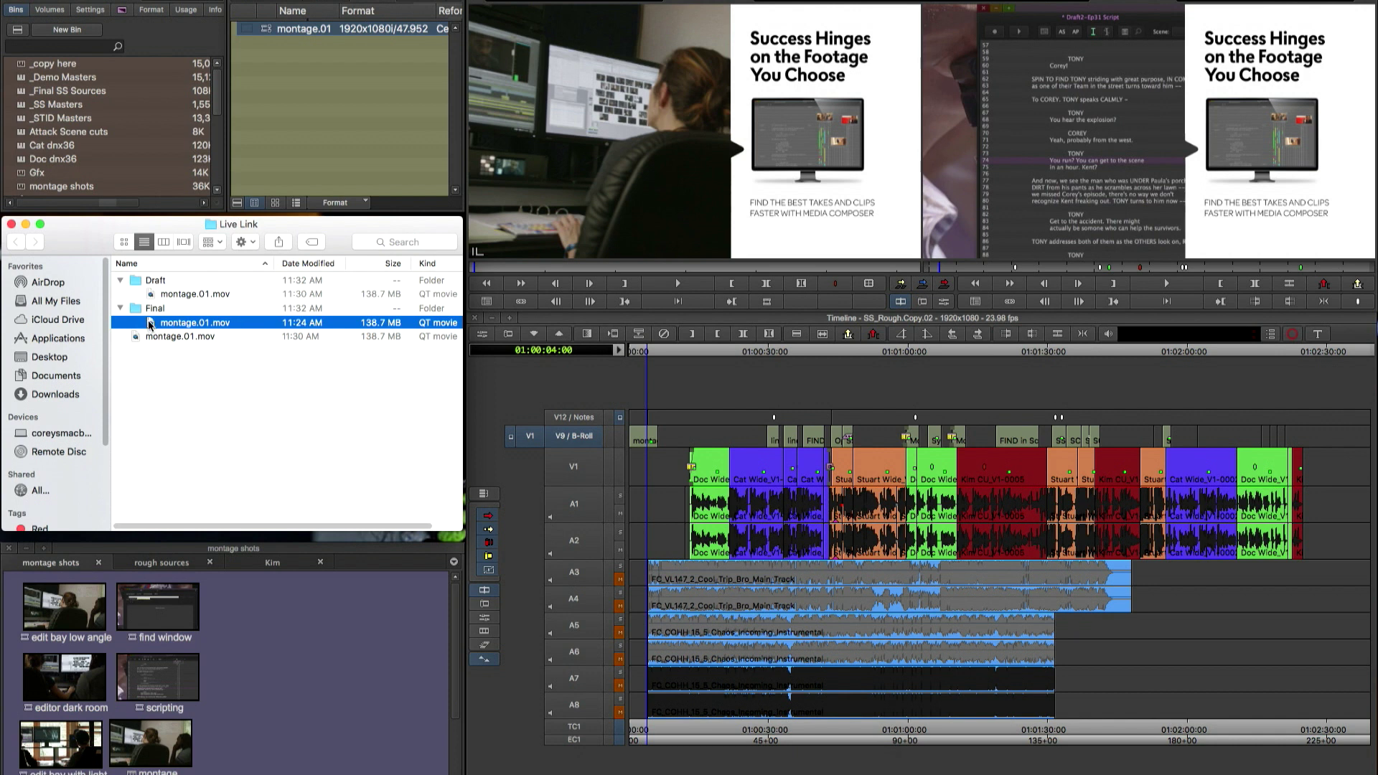
left_click_drag(152, 324, 168, 403)
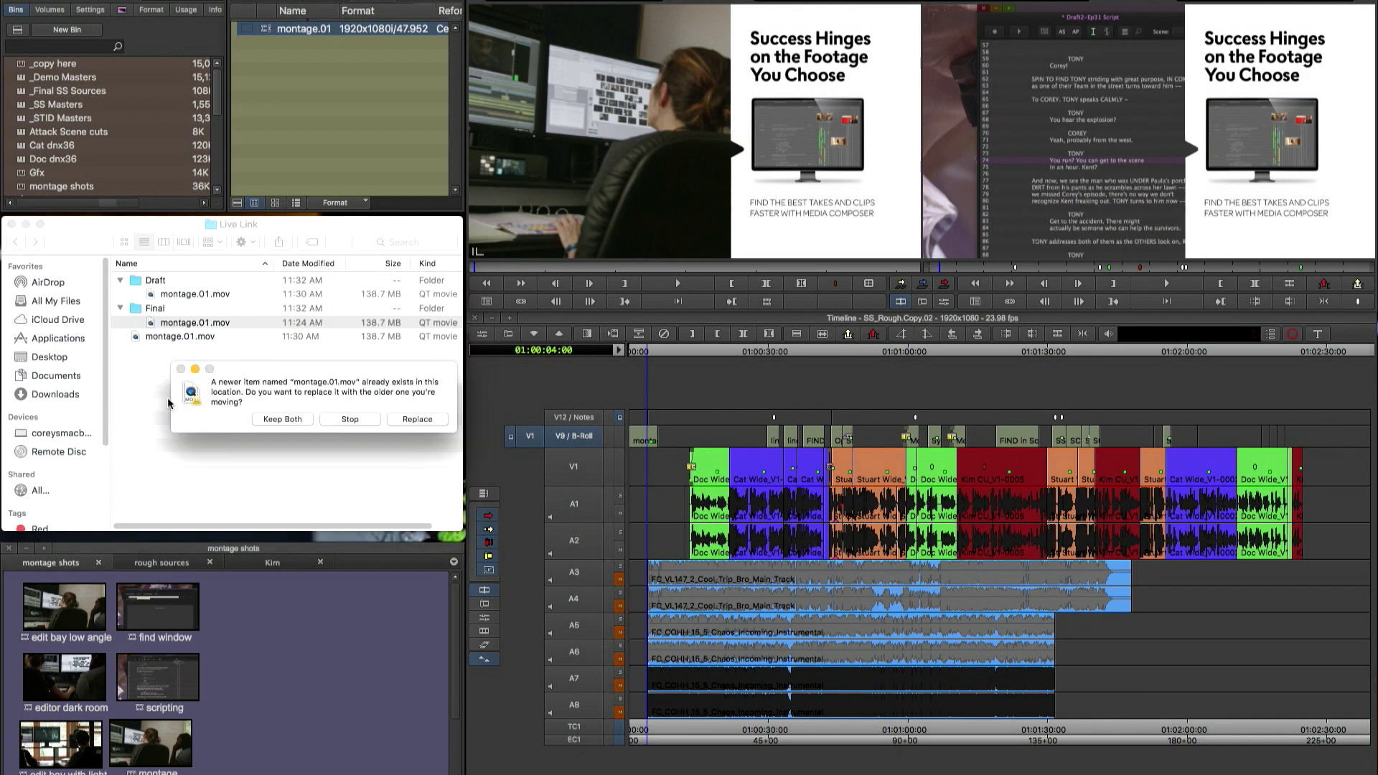
left_click(408, 419)
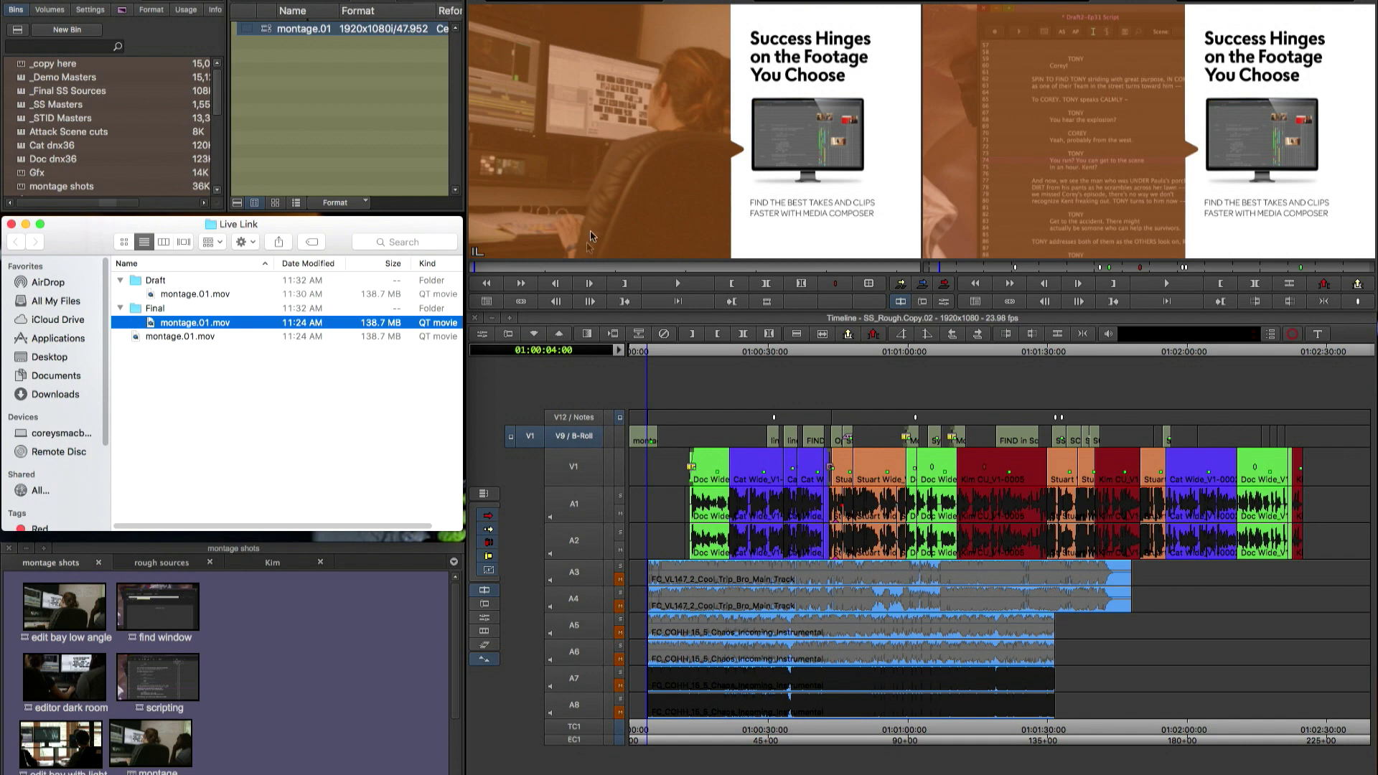
mouse_move(659, 268)
left_mouse_down()
mouse_move(587, 269)
mouse_move(656, 269)
left_mouse_up()
left_click_drag(648, 355, 639, 357)
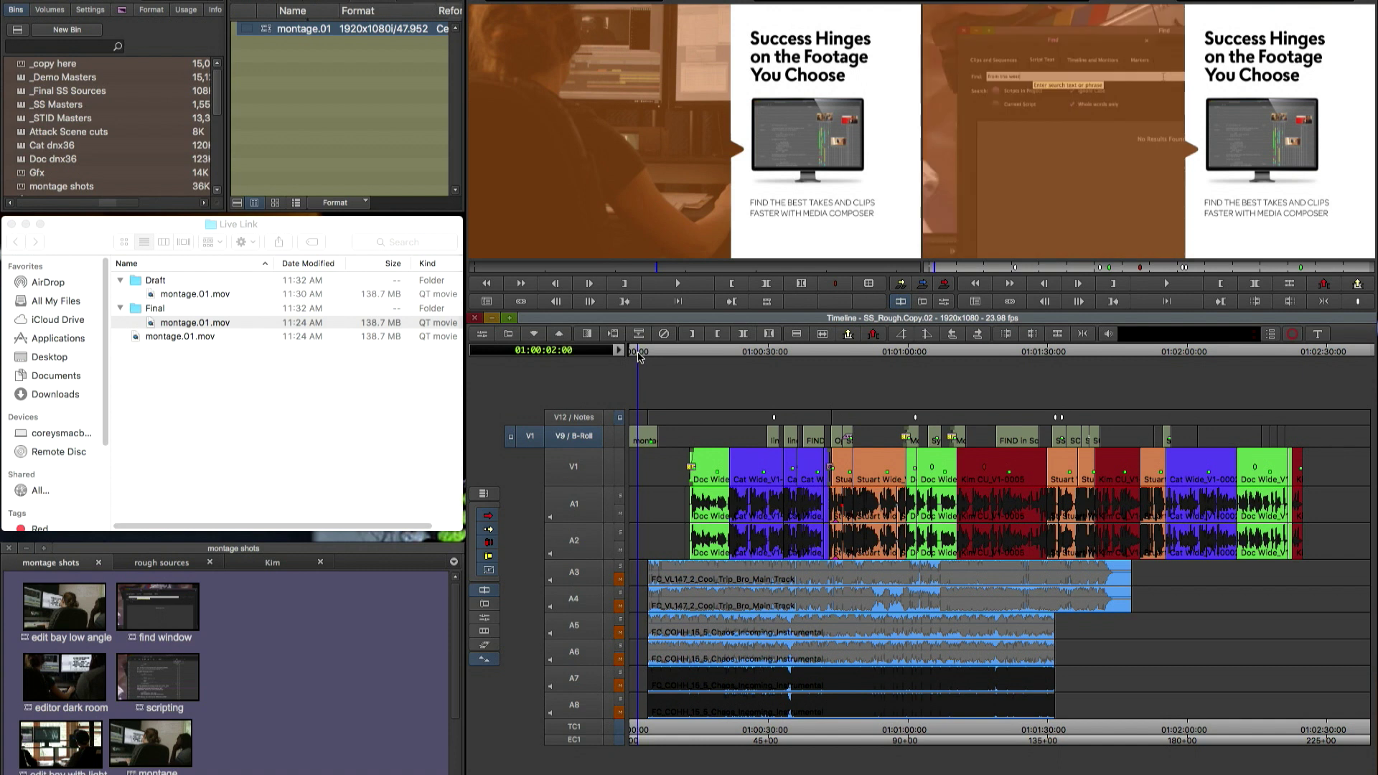
Replace the linked montage.01.mov with the Draft version, then compare it against the Final copy.
left_click(241, 230)
left_click(248, 295)
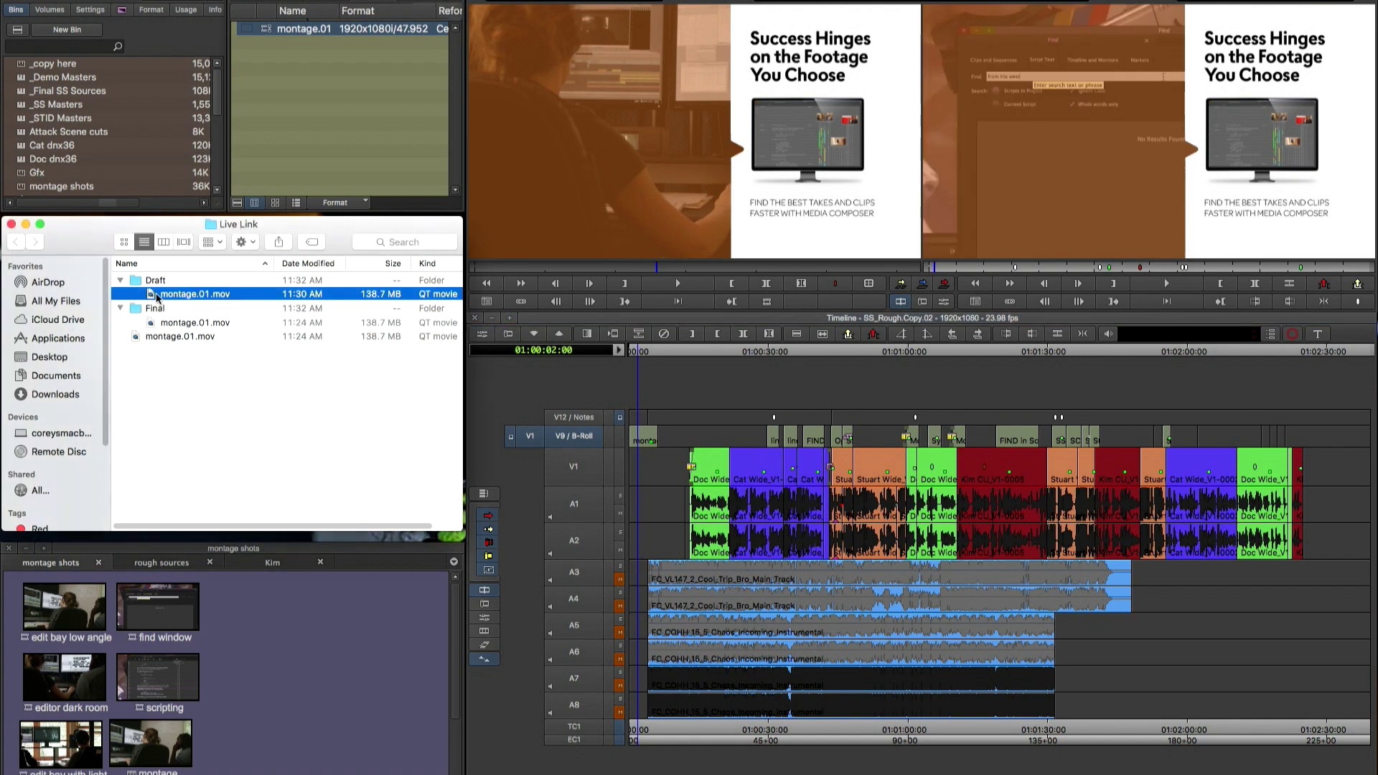
left_click_drag(153, 300, 186, 382)
left_click(412, 420)
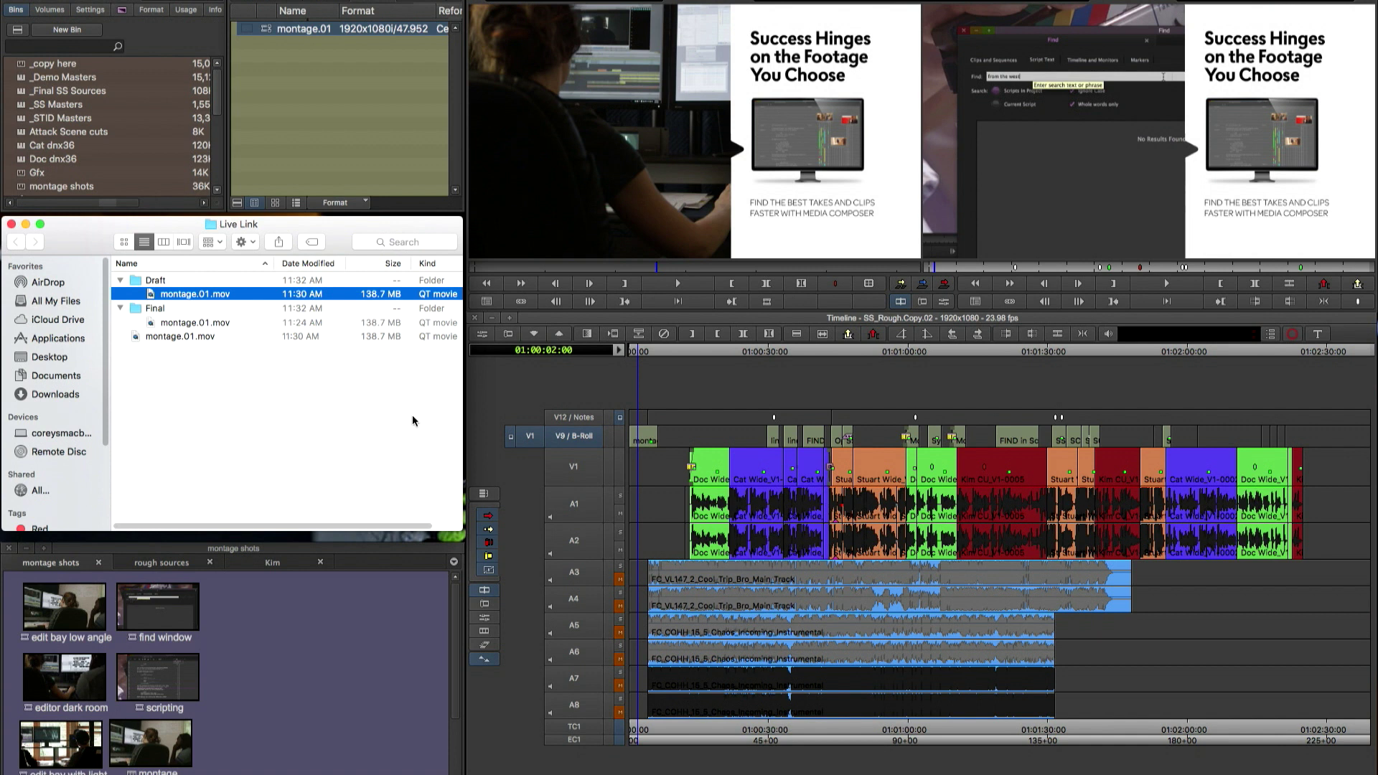
left_click(384, 324)
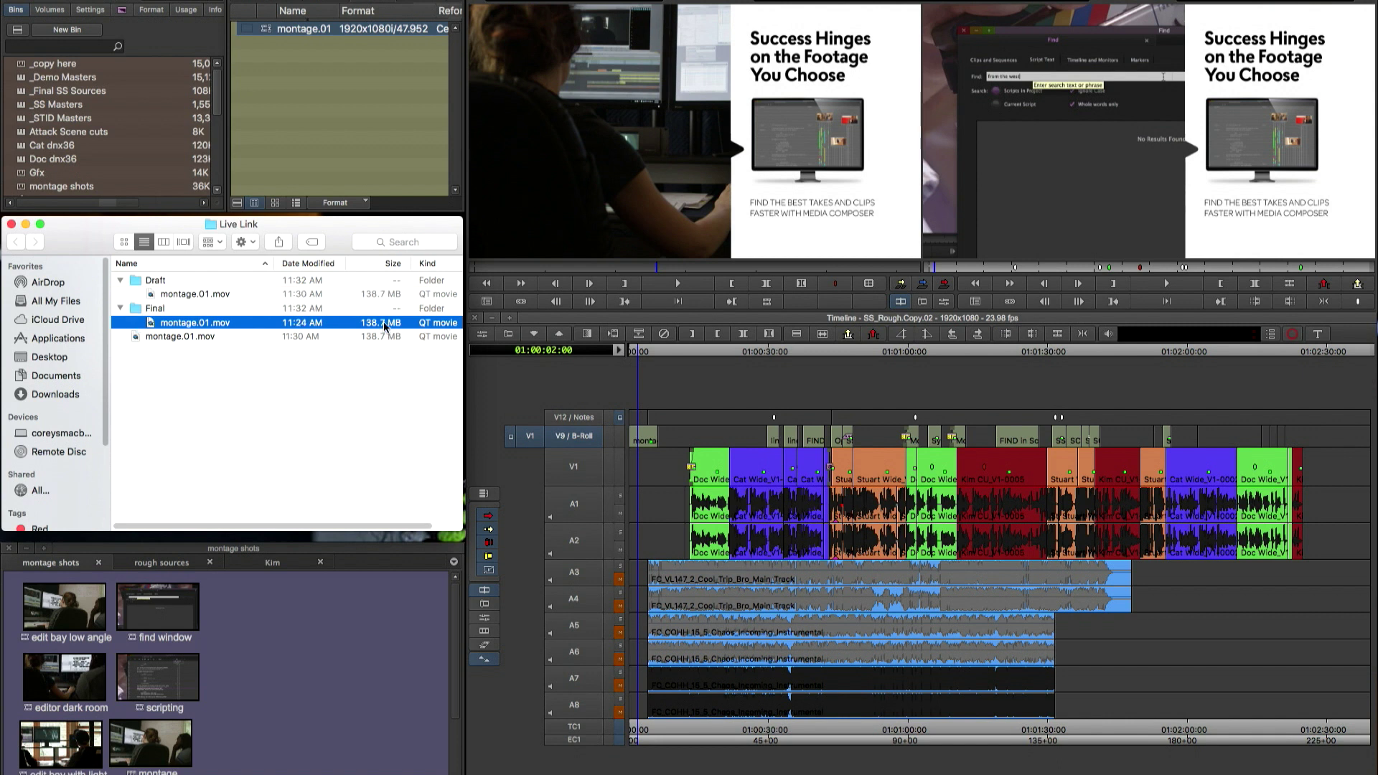
left_click(386, 339)
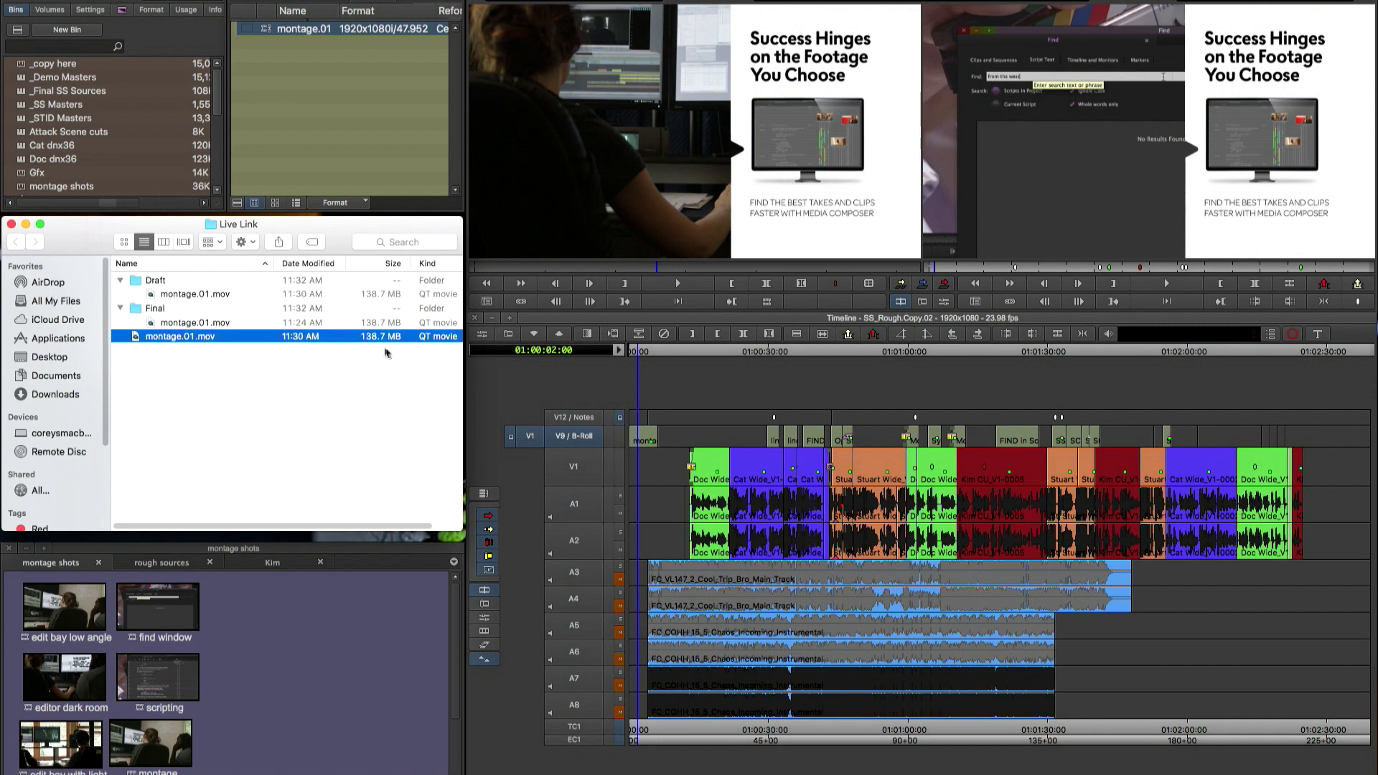